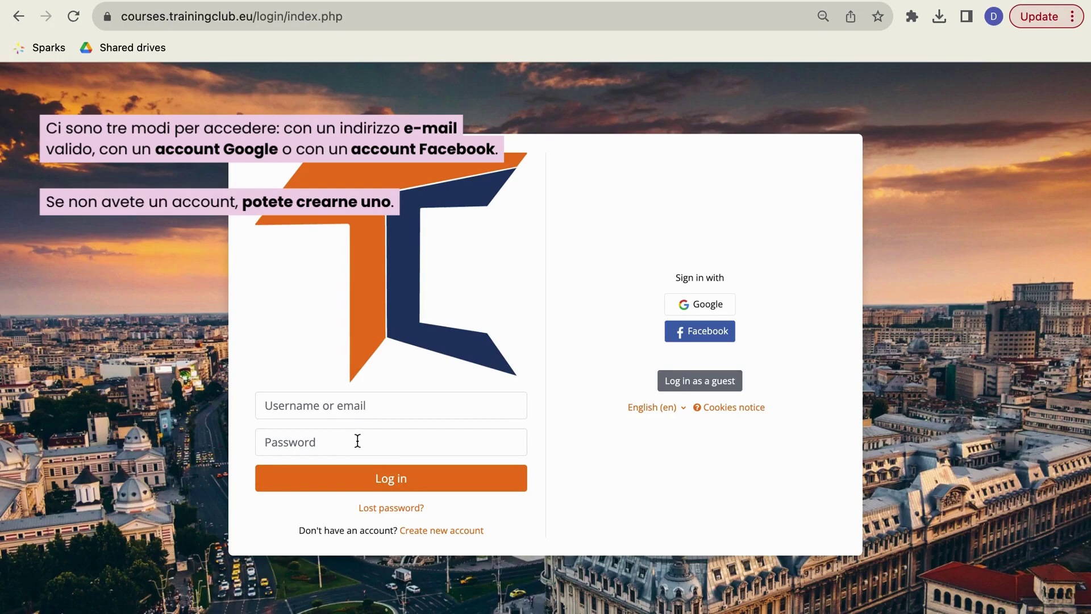
Open the sign-up form for creating a new account and look through it.
left_click(444, 532)
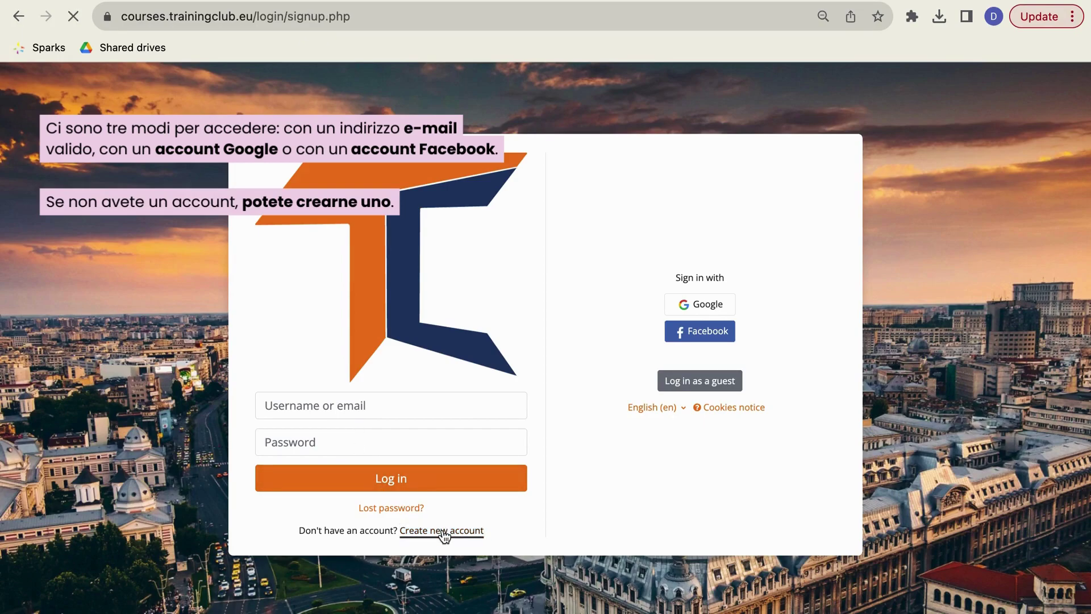
scroll(547, 548, "down", 1)
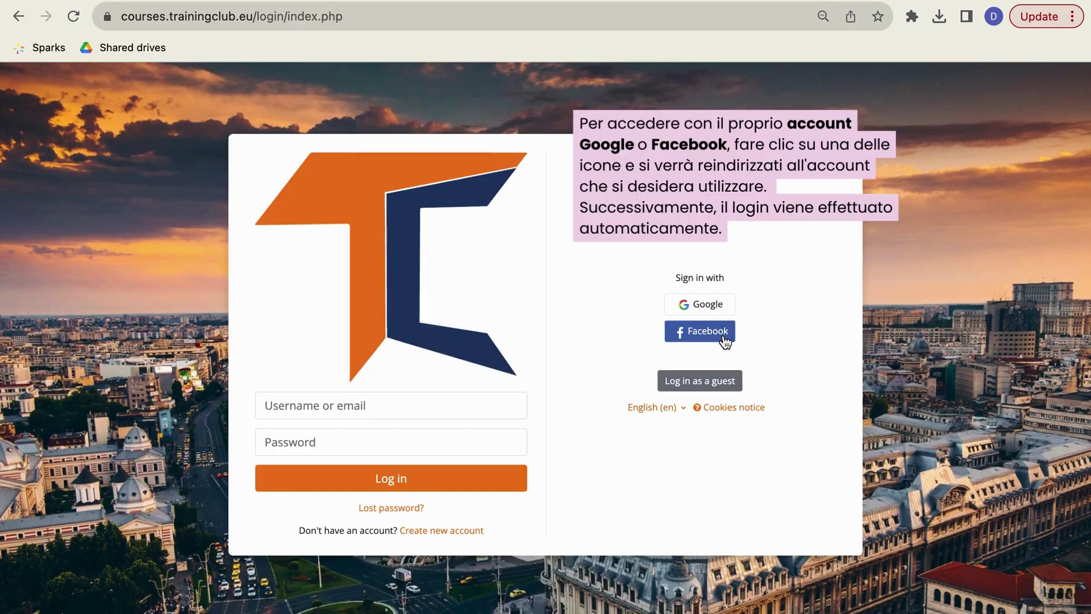
Sign in with the Google account and open the INNOVET - Business Lab EN course from the INNOVET category.
left_click(727, 316)
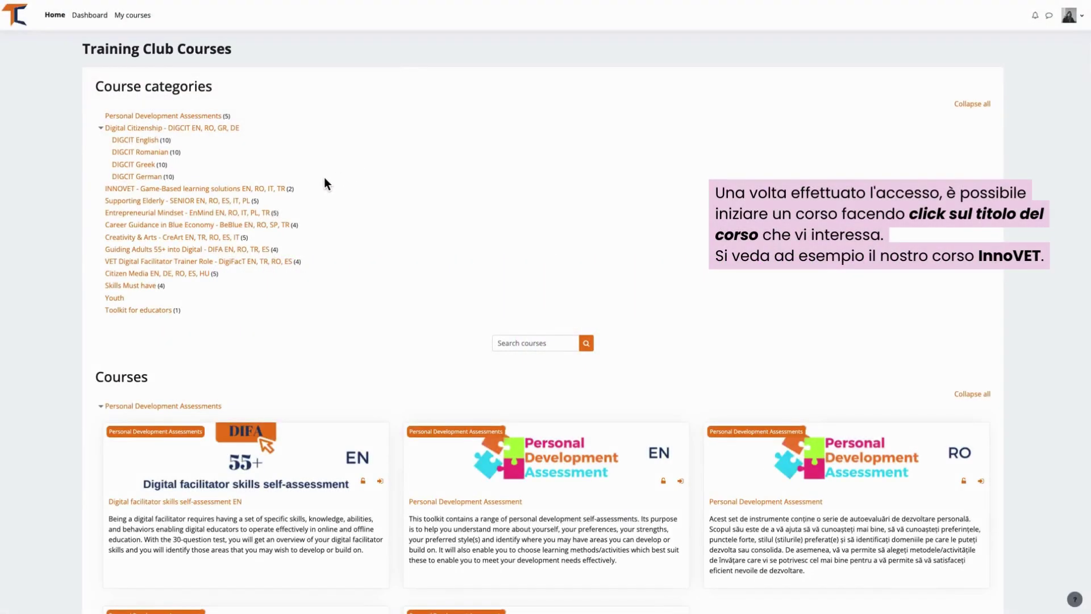
left_click(277, 191)
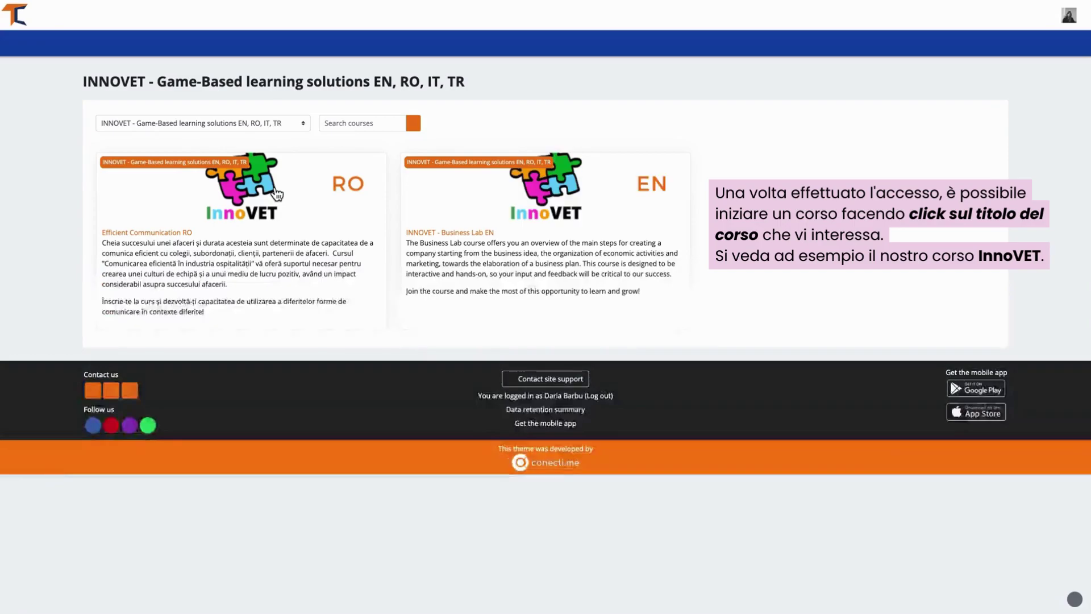
left_click(455, 213)
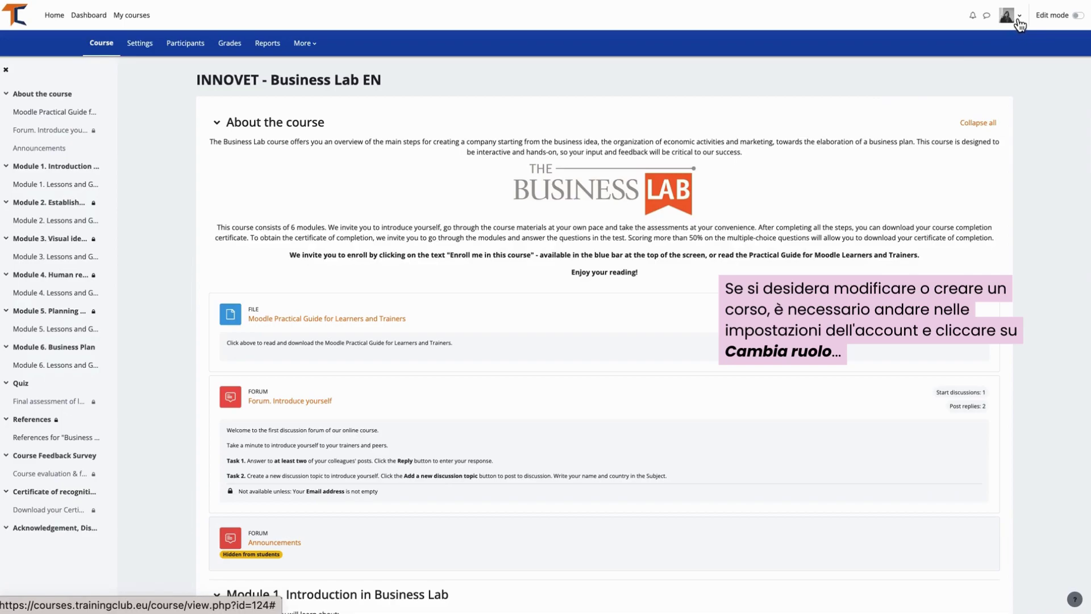
Switch the role in the course to Teacher and turn on edit mode.
left_click(1019, 21)
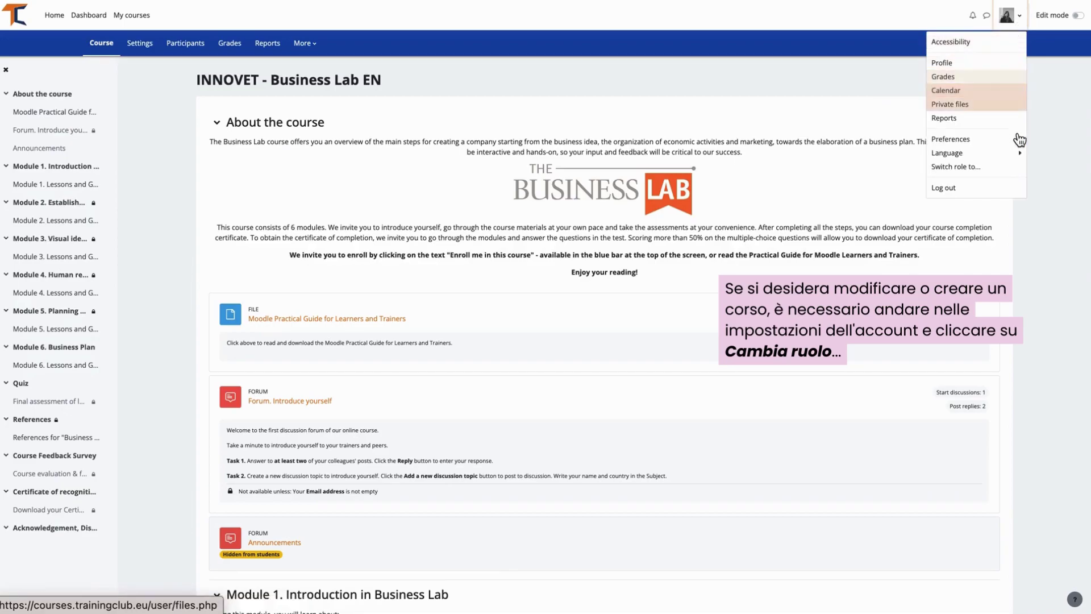
left_click(1015, 167)
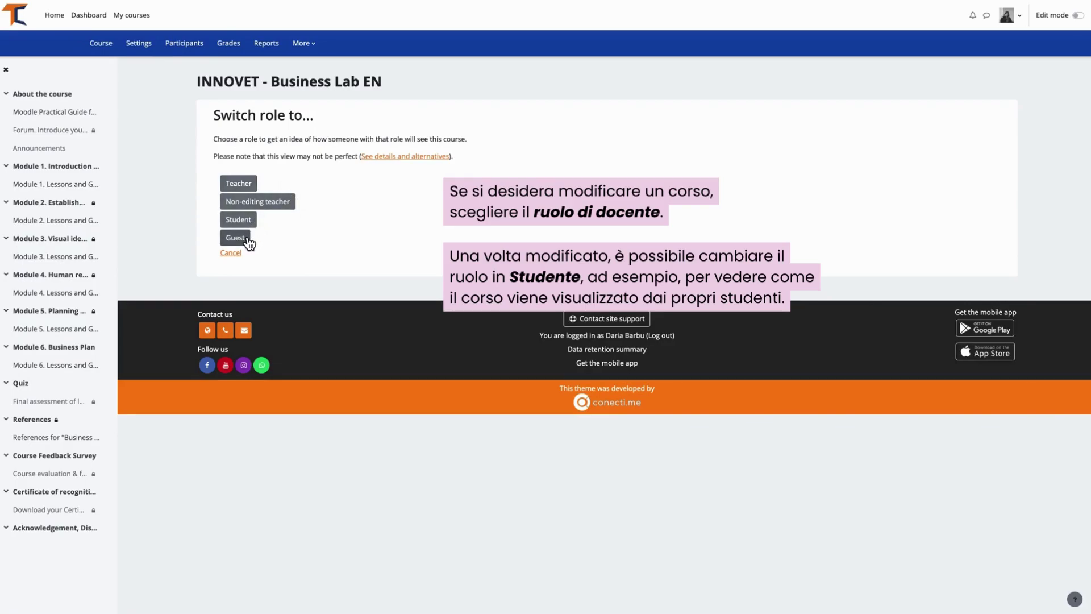
left_click(254, 189)
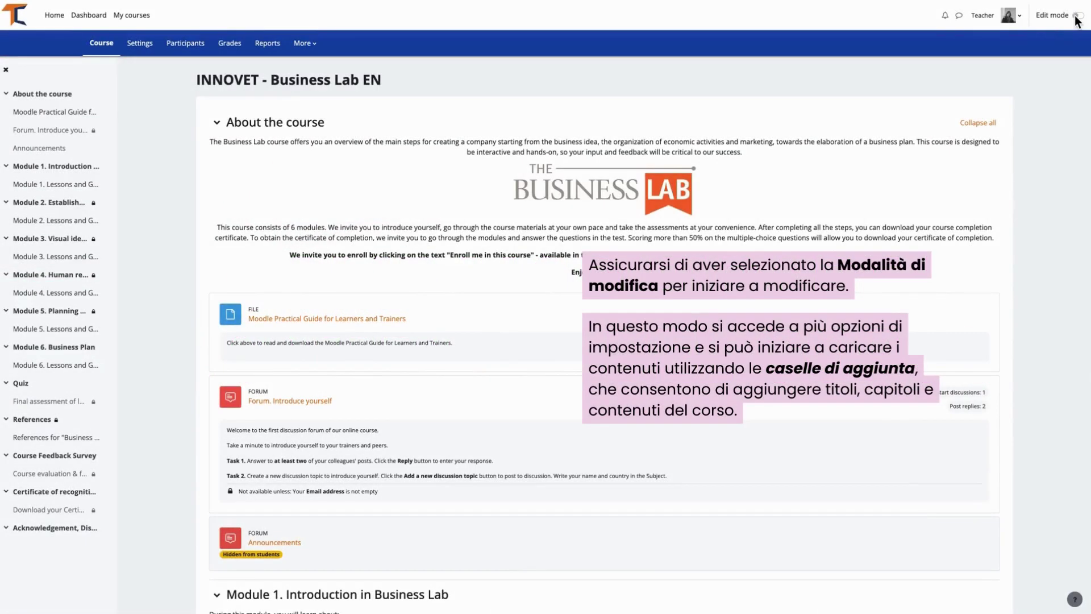
left_click(1077, 17)
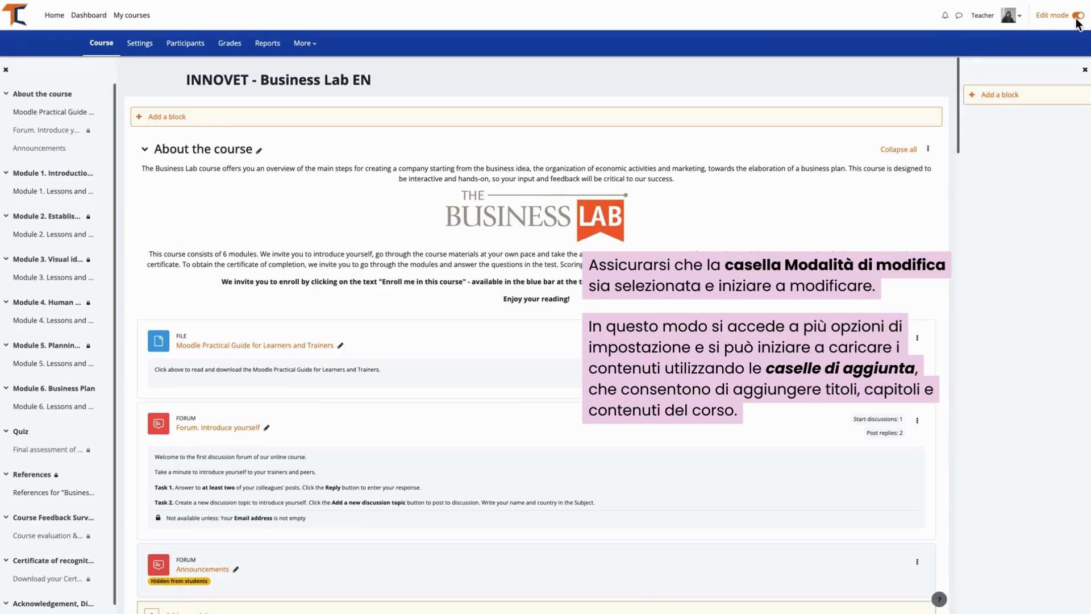
left_click(853, 123)
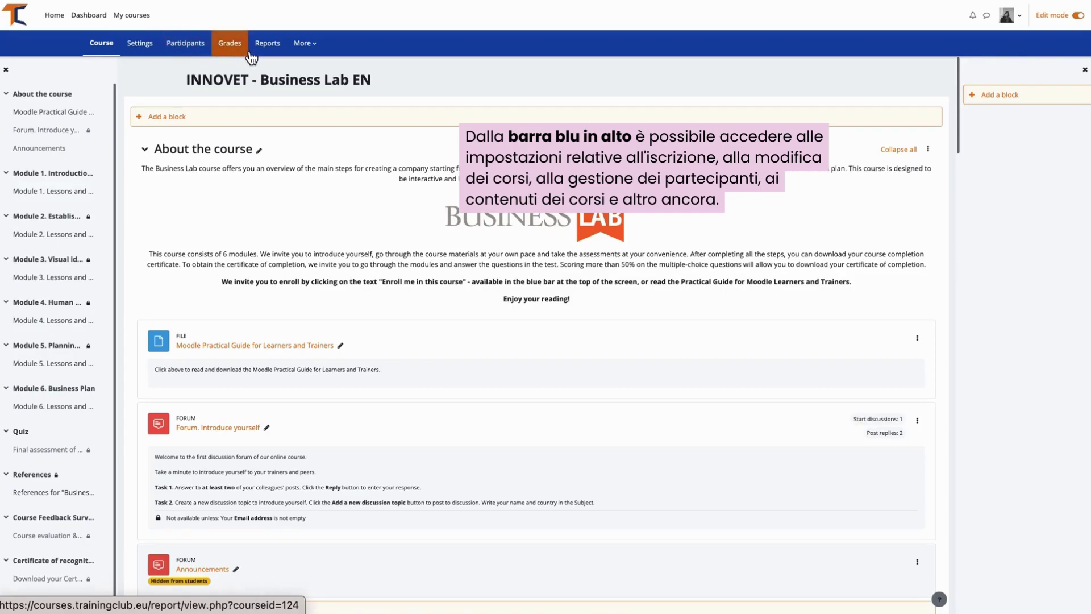
left_click(302, 54)
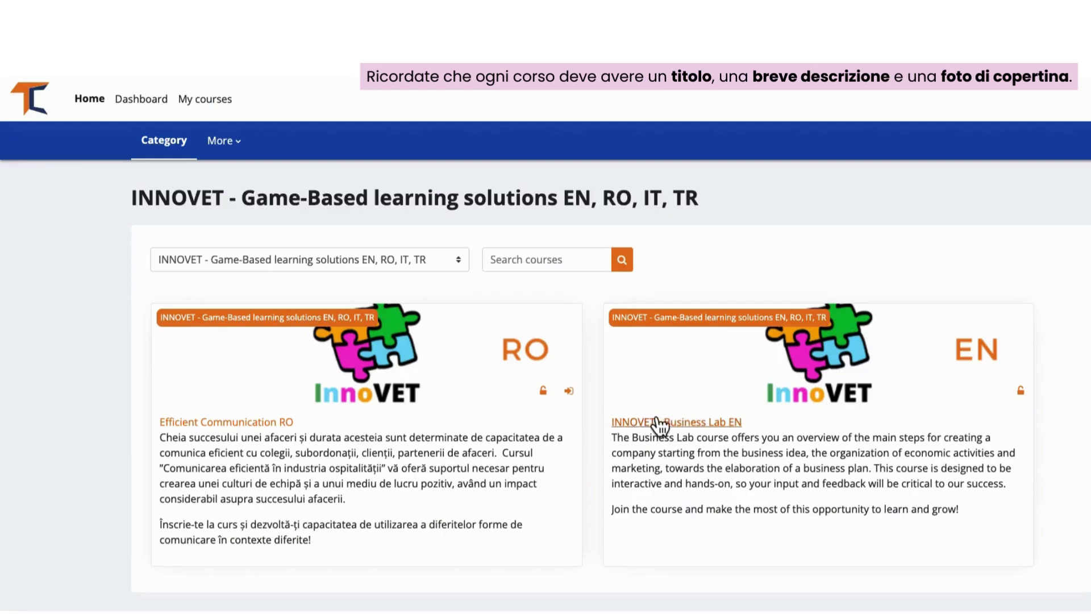
Open the settings of the INNOVET - Business Lab EN course, keep its visibility on Show, and save the settings.
left_click(717, 435)
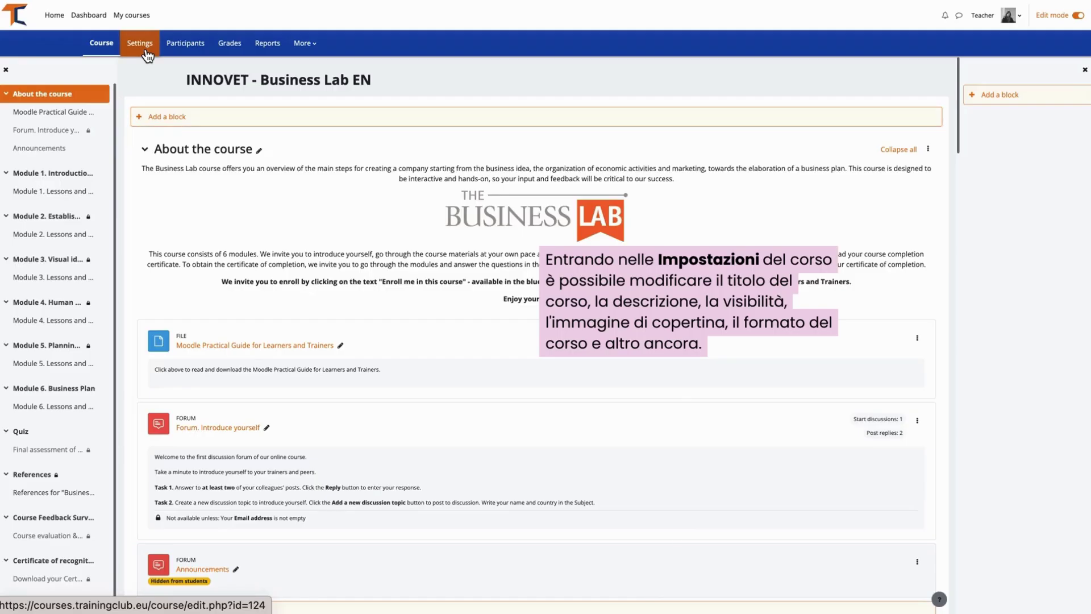
left_click(139, 44)
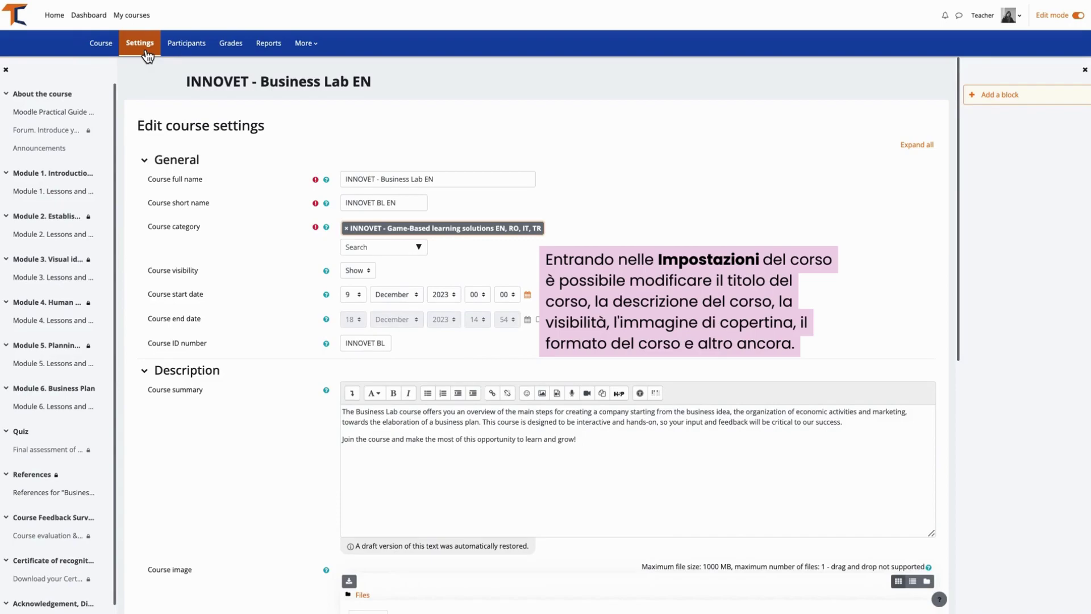
left_click(463, 179)
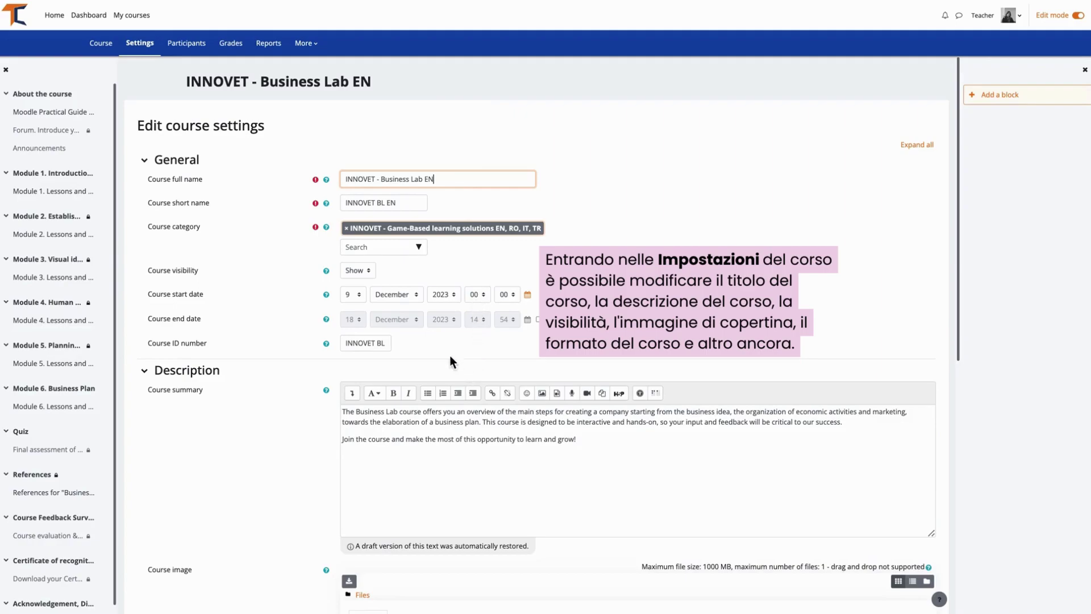
left_click(364, 268)
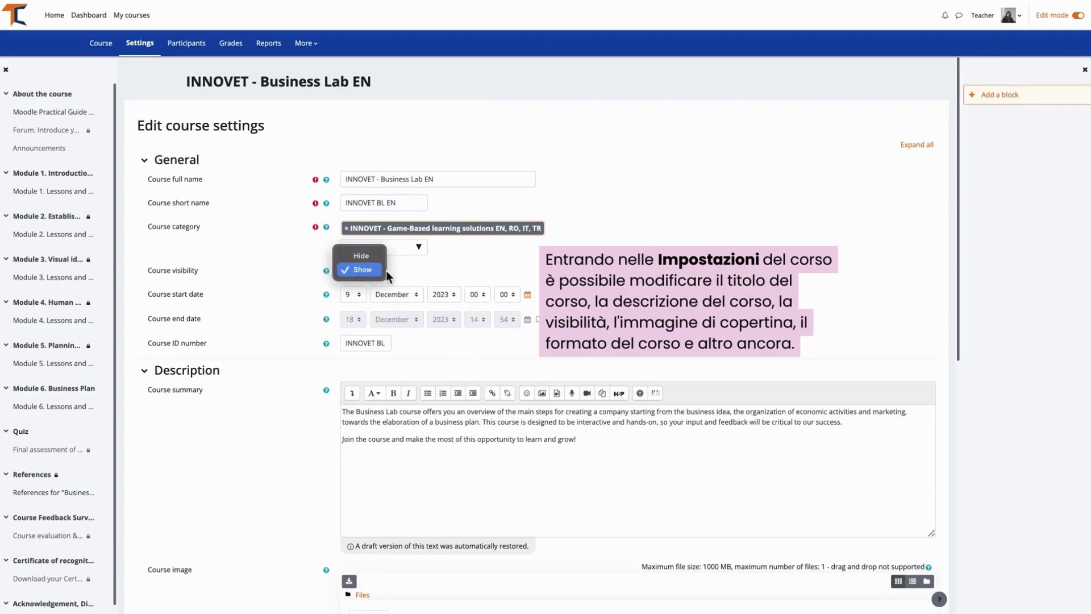
left_click(376, 272)
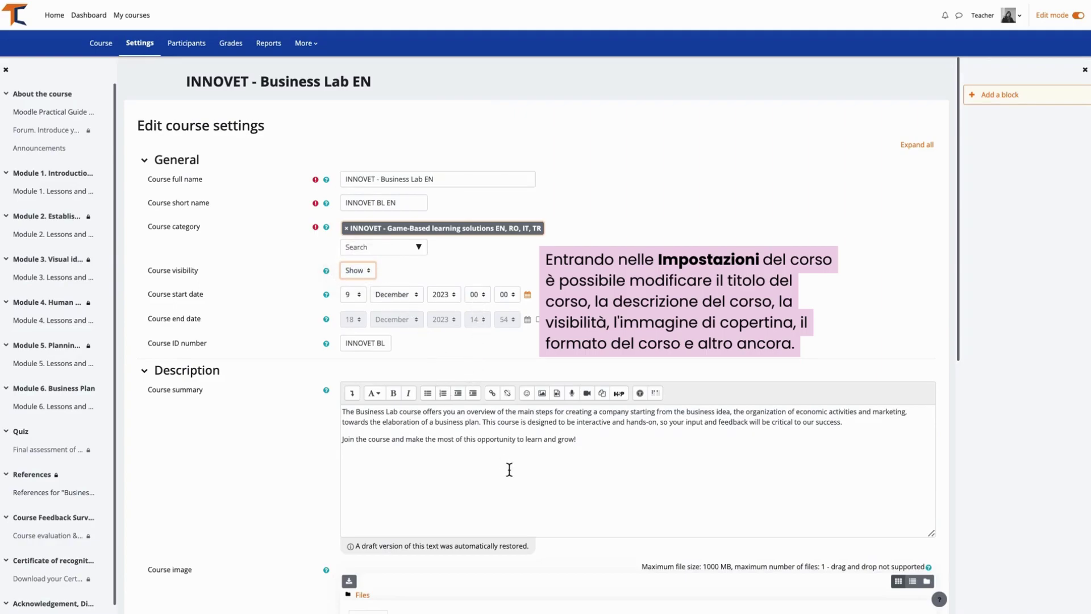
scroll(509, 470, "down", 5)
scroll(509, 469, "down", 3)
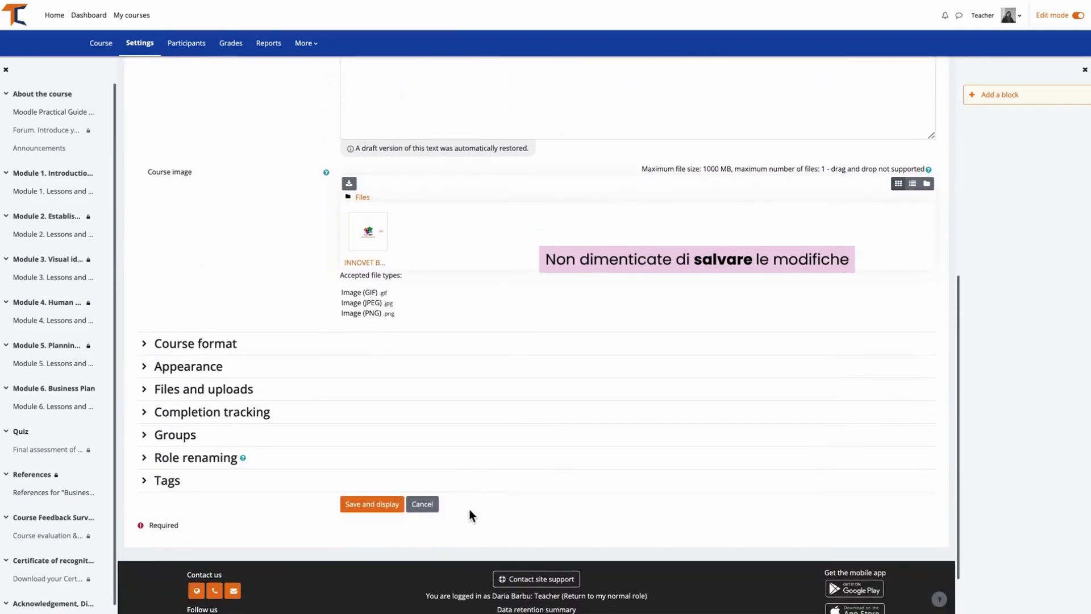
left_click(391, 510)
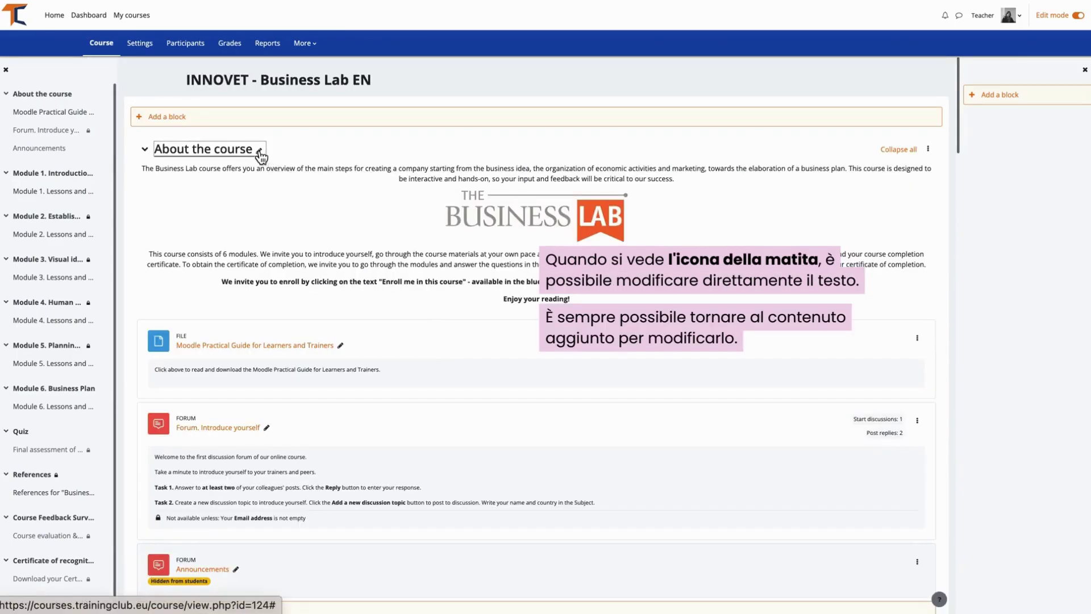
Try inline renaming on the About the course section, the Moodle Practical Guide file and the Introduce yourself forum, keeping their names.
left_click(261, 151)
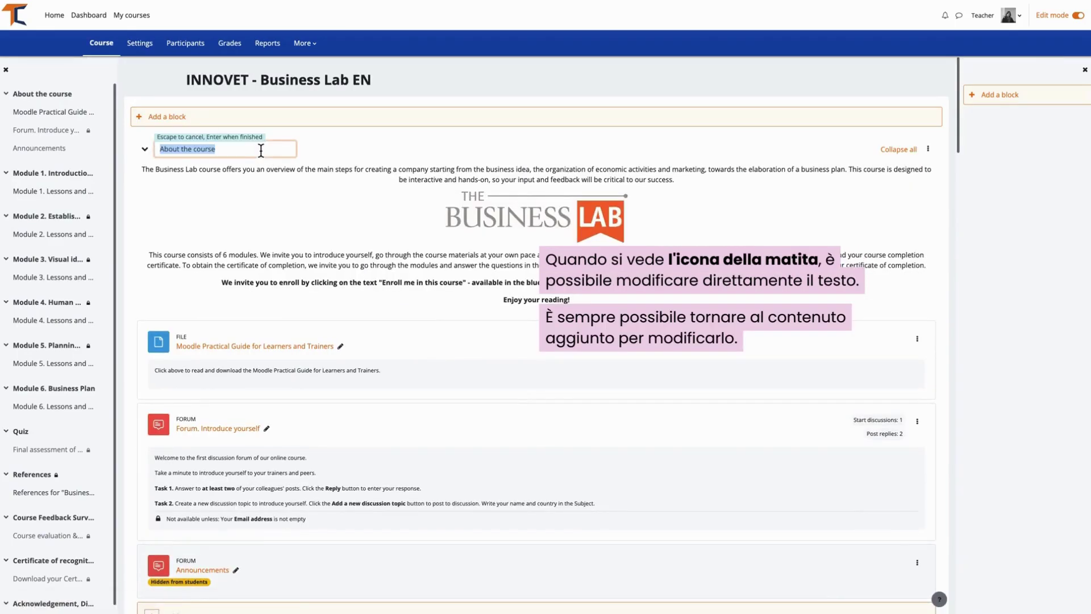
left_click(261, 151)
left_click(340, 346)
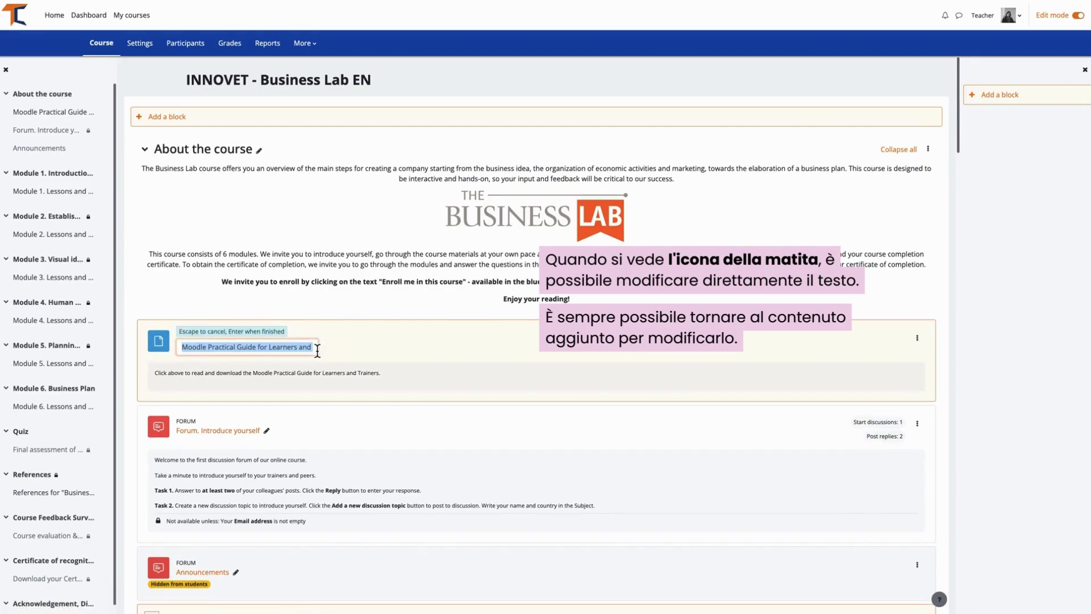
left_click(267, 432)
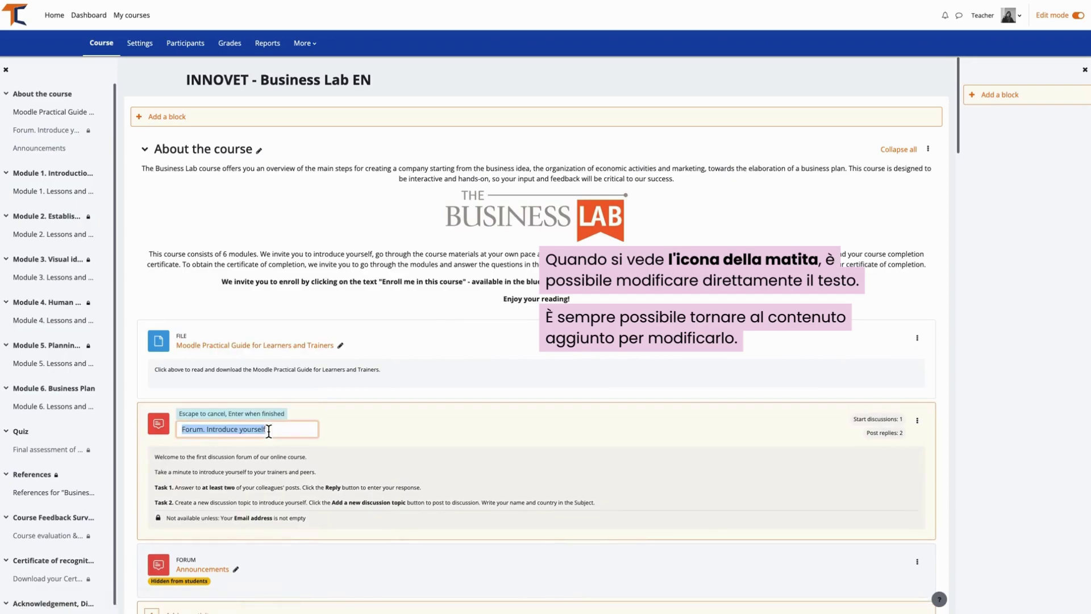
key("Return")
Open the first chapter of Module 1. Lessons and Games for editing and toggle the content editor's extra formatting tools.
scroll(570, 421, "down", 7)
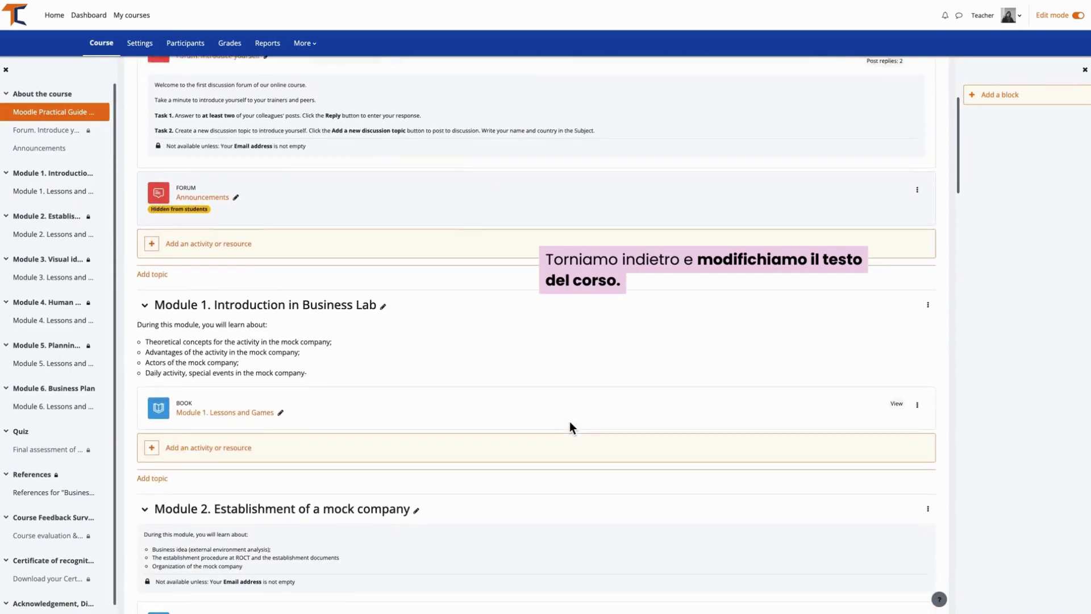
scroll(569, 428, "down", 1)
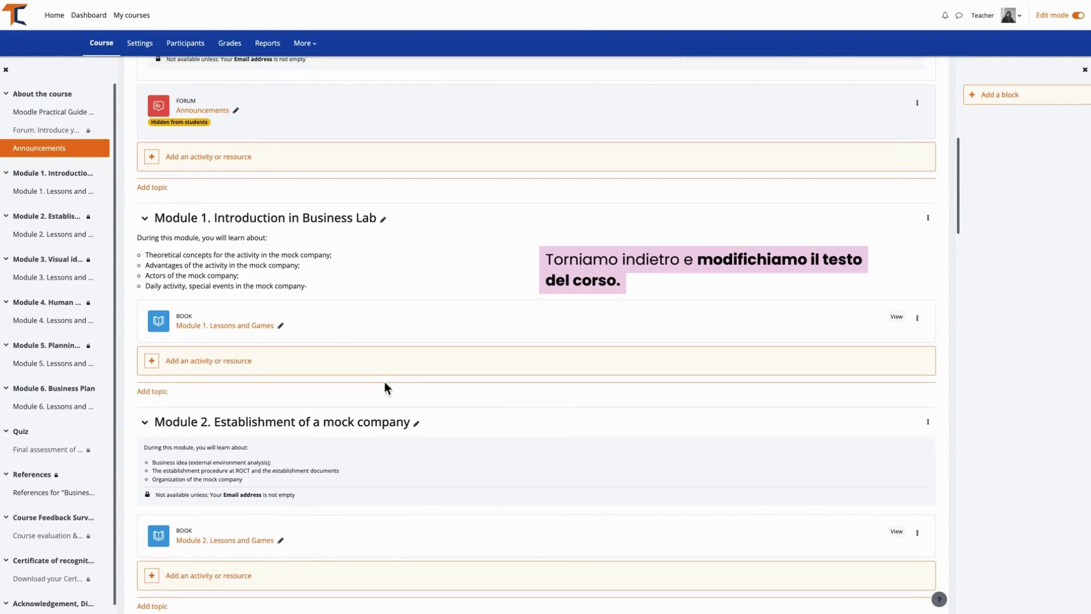
left_click(272, 331)
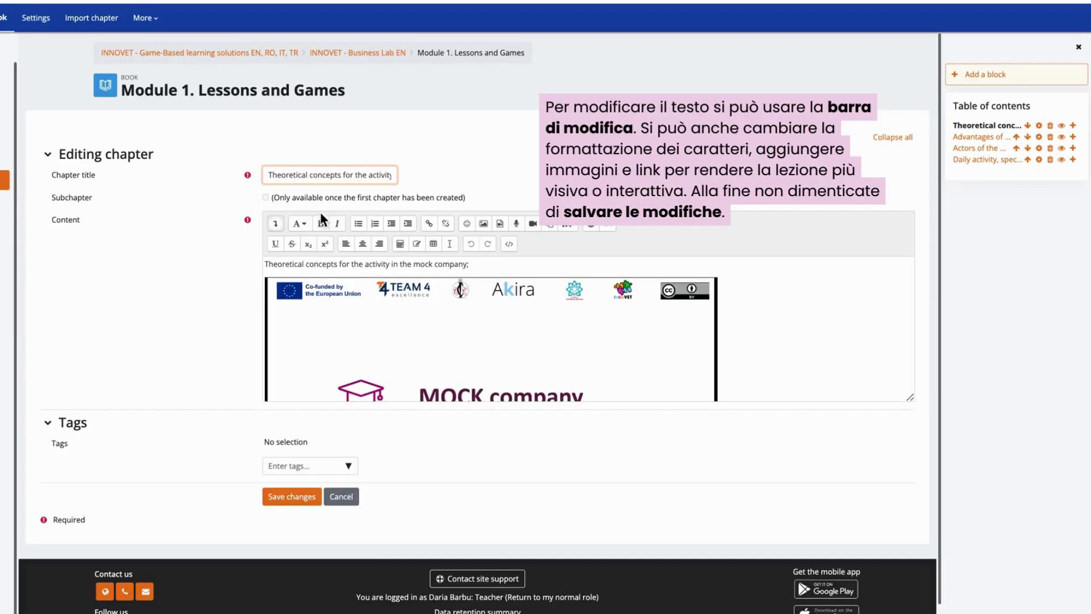
left_click(276, 224)
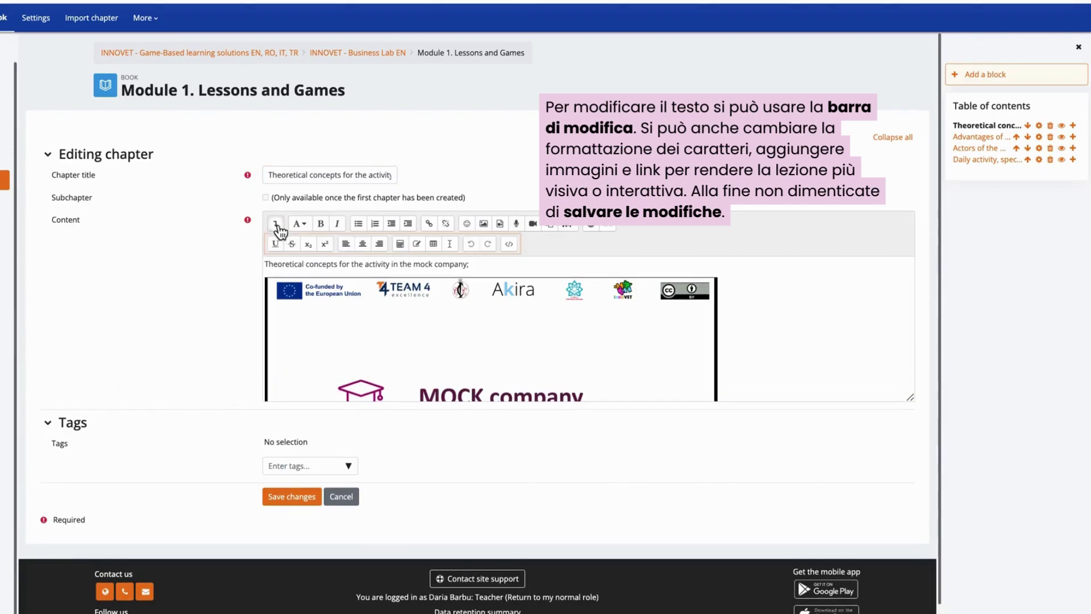
Turn the learningapps.org address below the embedded slides into a link to itself that opens in a new window, and save the chapter.
left_click(477, 265)
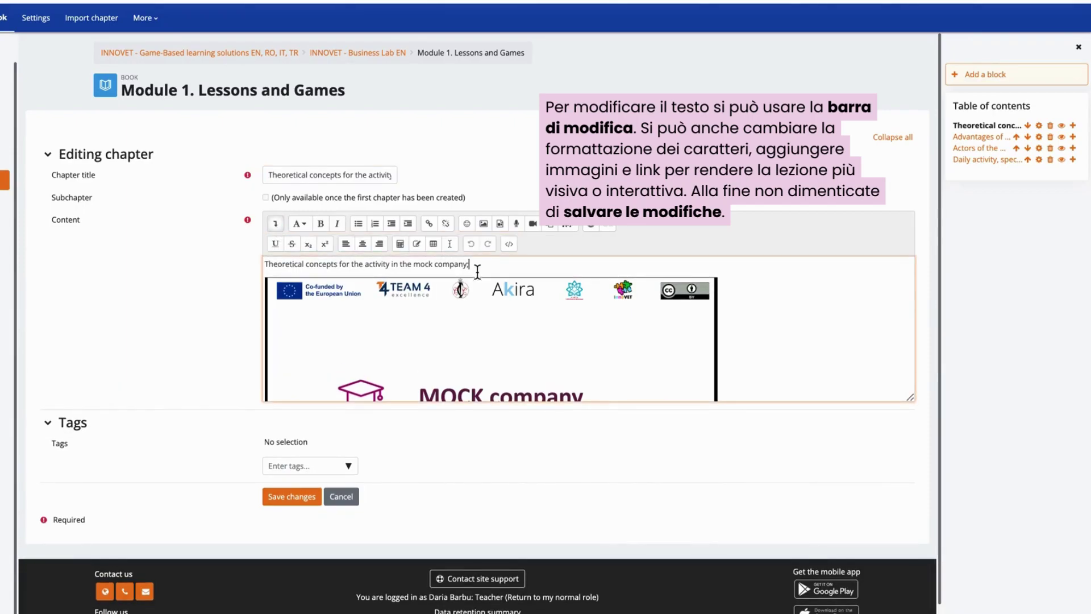
scroll(489, 340, "down", 5)
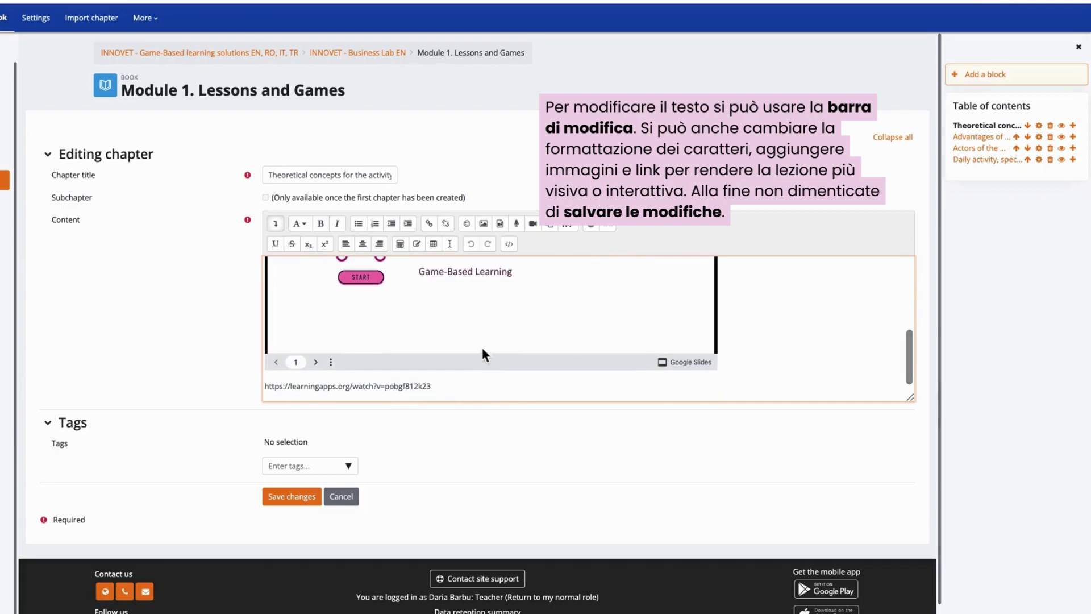
left_click_drag(440, 386, 265, 385)
key("ctrl+c")
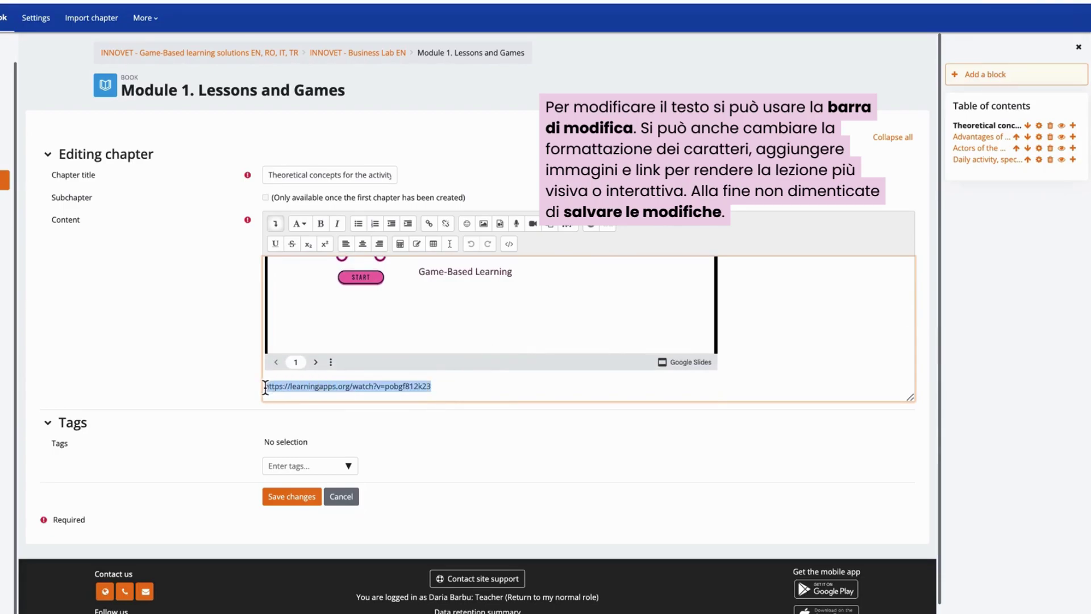
left_click(431, 223)
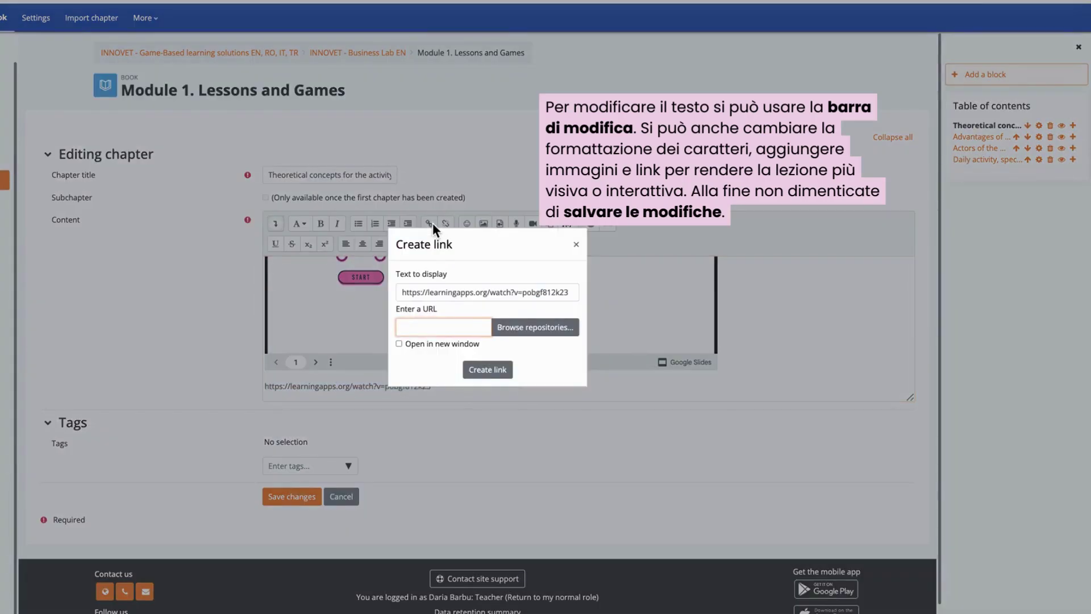
key("ctrl+v")
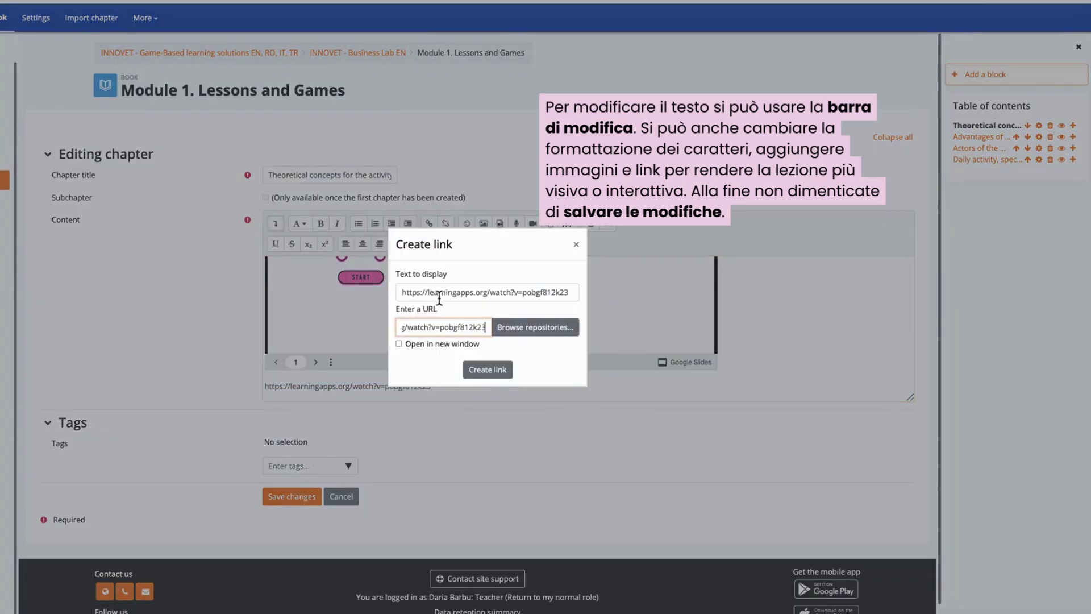
left_click(462, 345)
left_click(483, 370)
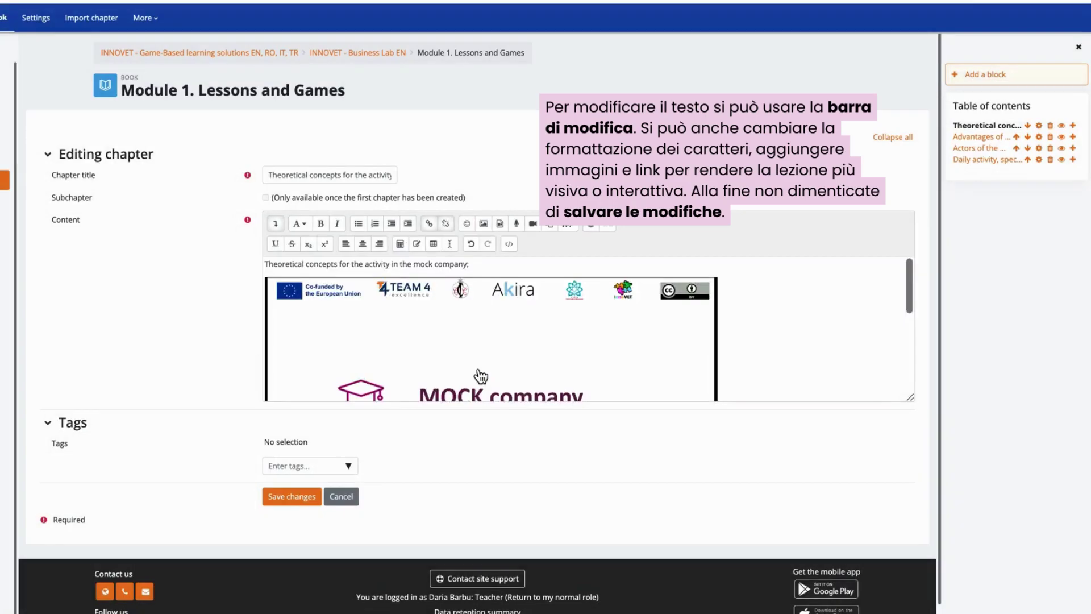
scroll(452, 362, "down", 10)
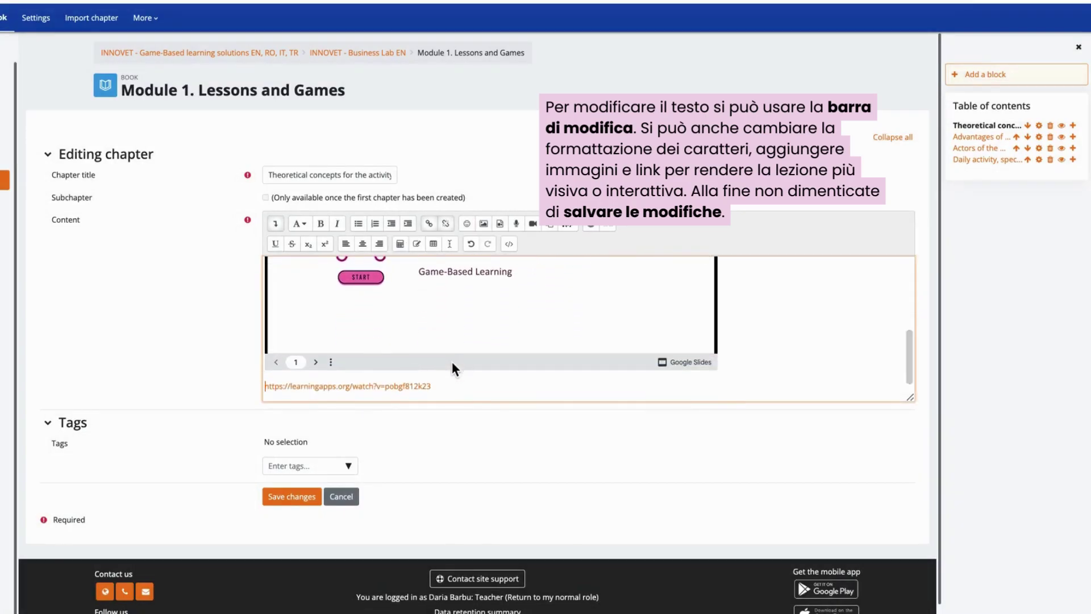
left_click(314, 499)
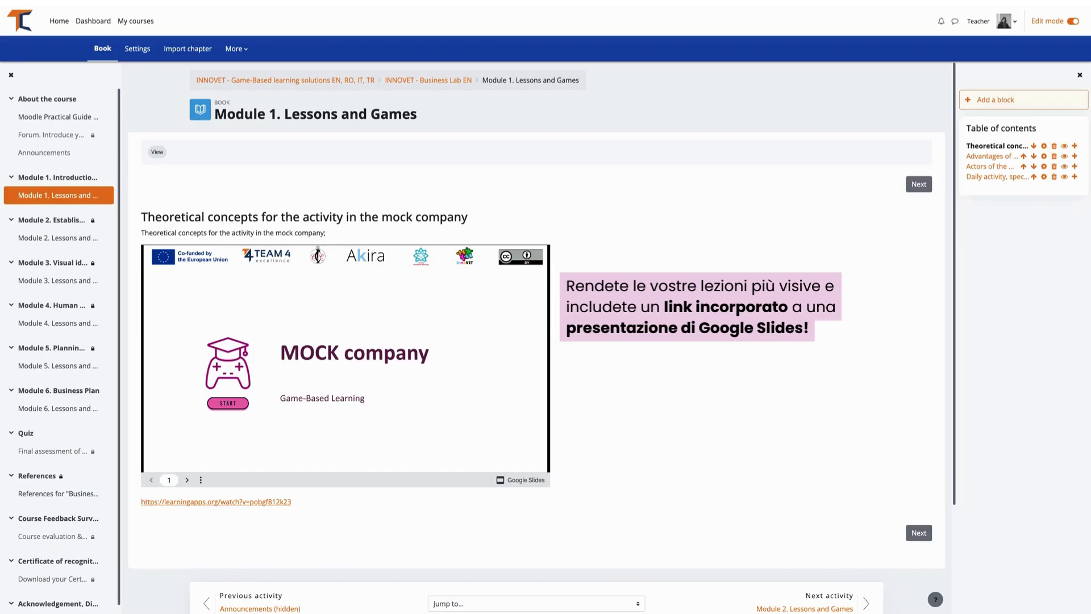
Page through the embedded MOCK company presentation to slide 3.
left_click(188, 481)
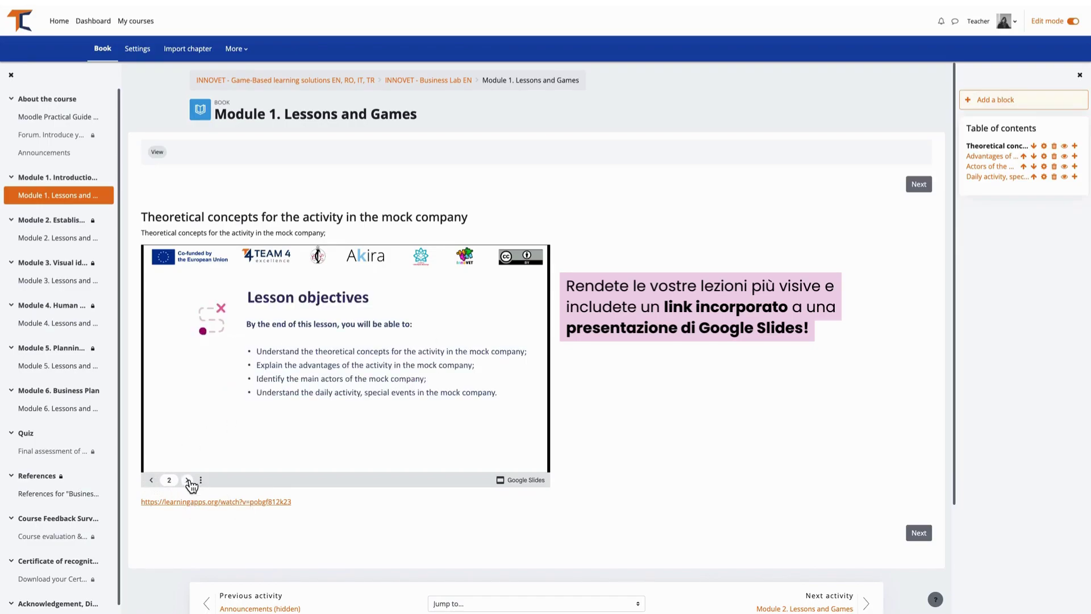
left_click(188, 481)
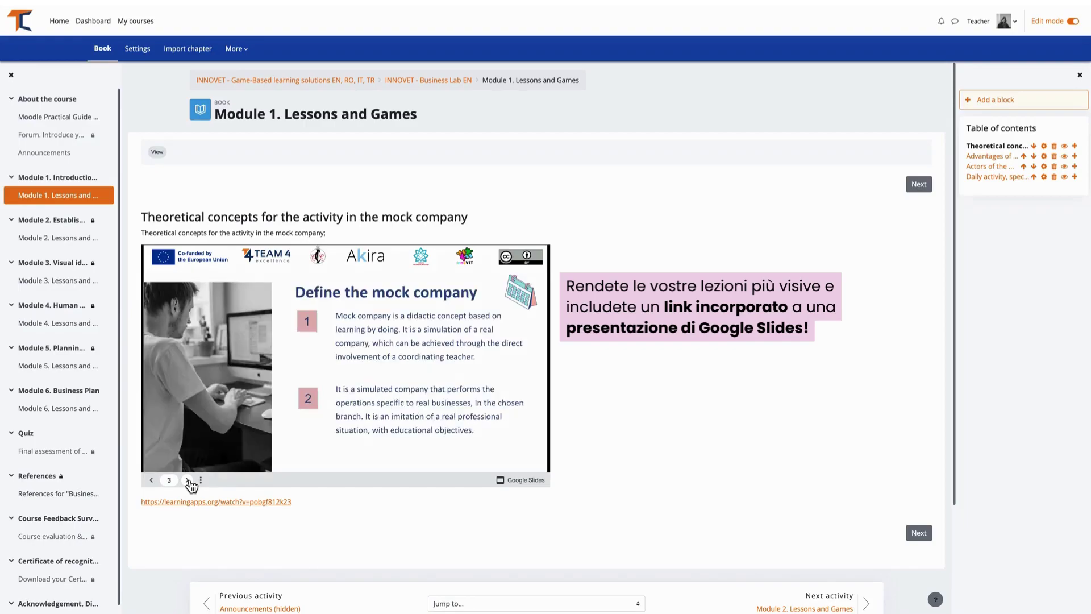
Advance the embedded mock company presentation past the Define the mock company slide.
left_click(188, 480)
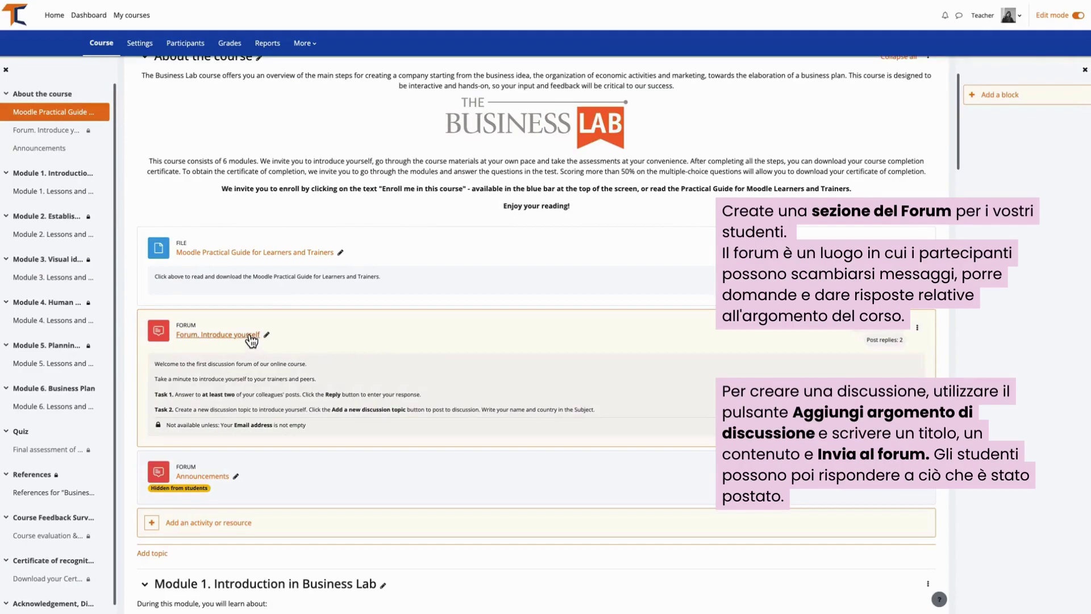
Open the Introduce yourself forum and bring up the form for a new discussion topic with its subject and message fields.
left_click(252, 340)
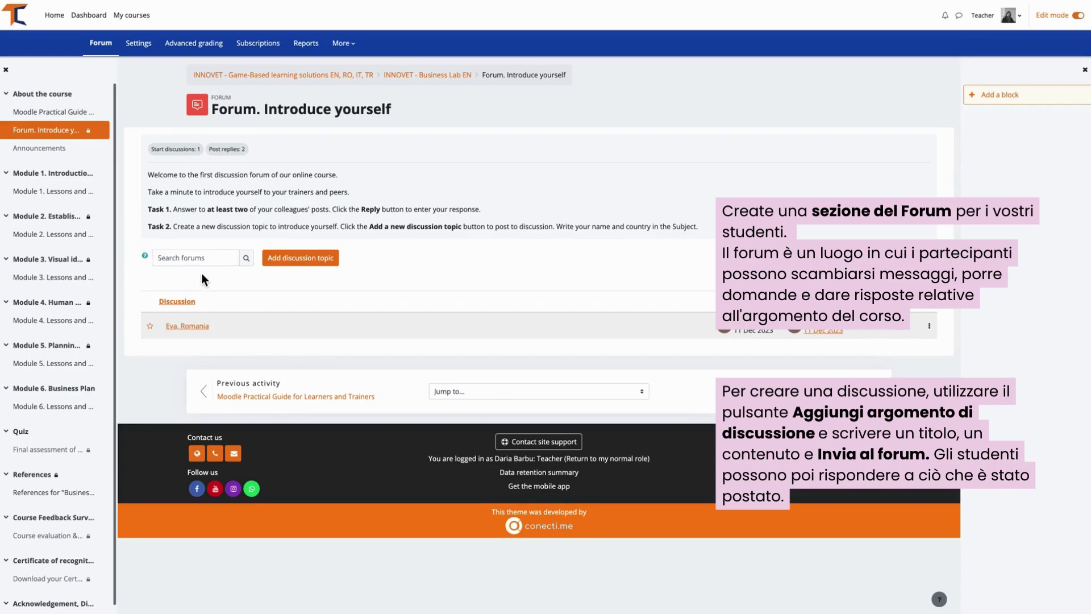
left_click(293, 263)
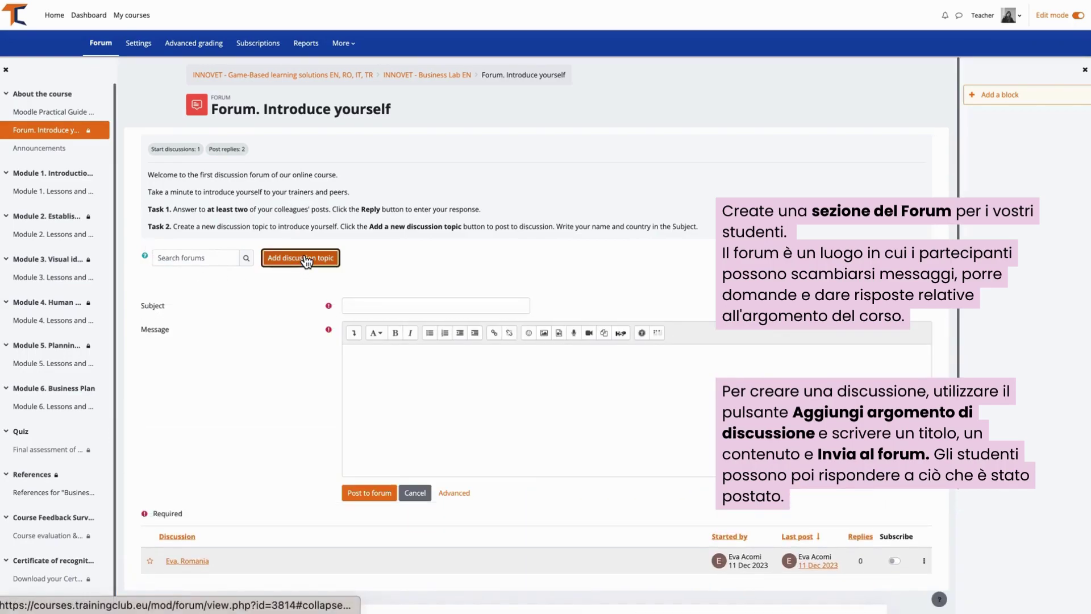
left_click(366, 309)
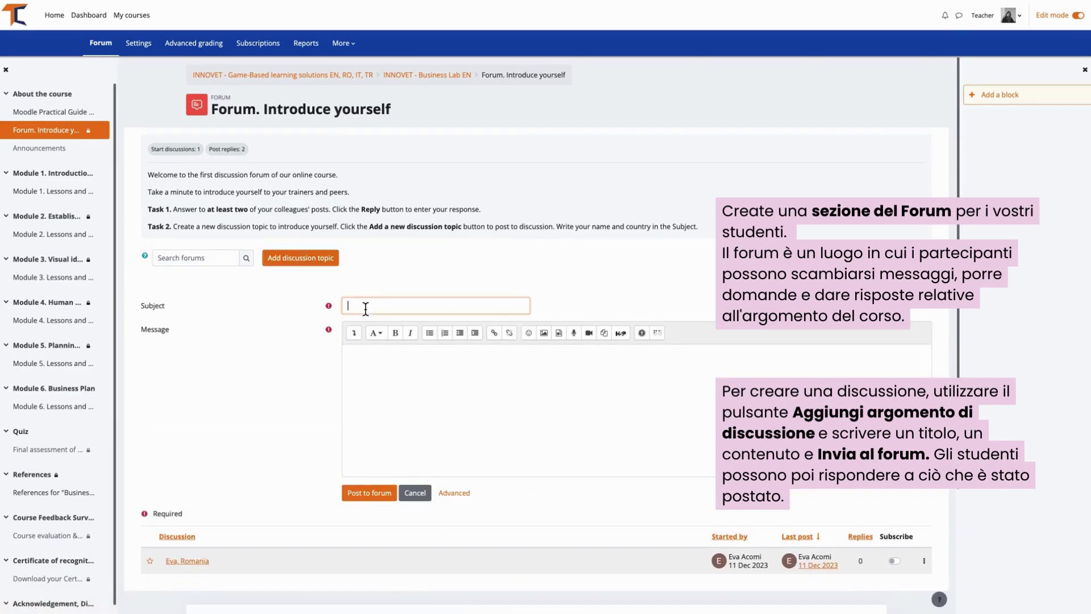
left_click(363, 357)
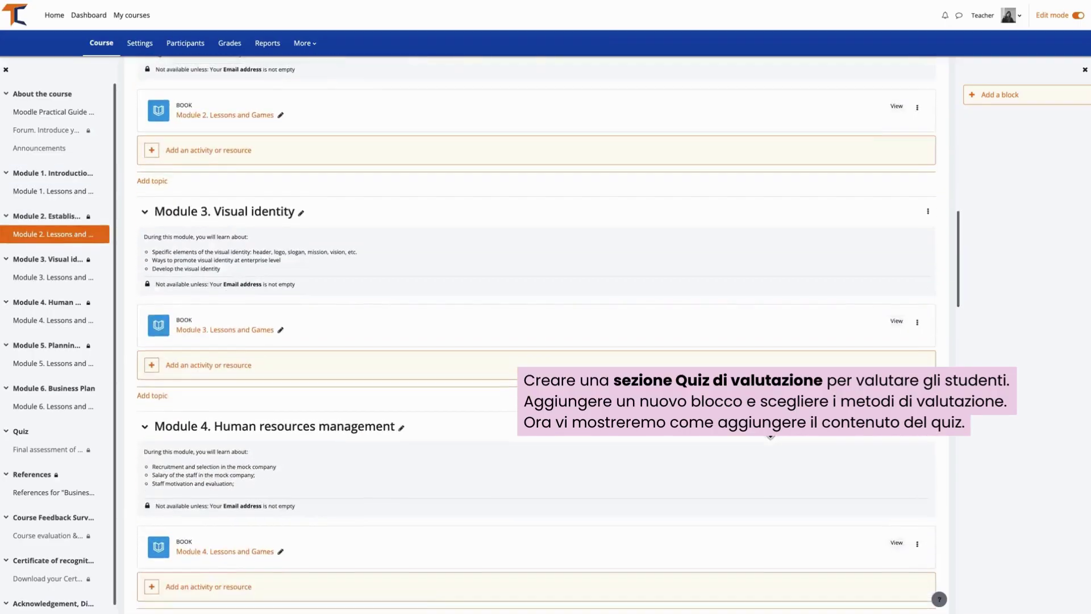
Add a Quiz activity to the course's Quiz section and name it Evaluation Quiz 2.
scroll(771, 437, "down", 13)
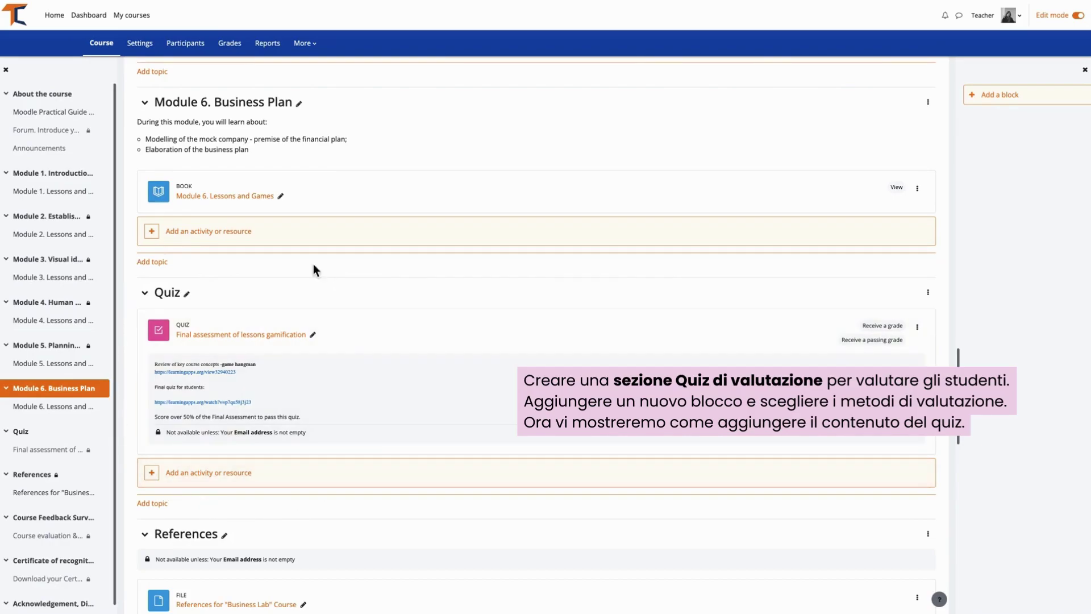
left_click(221, 482)
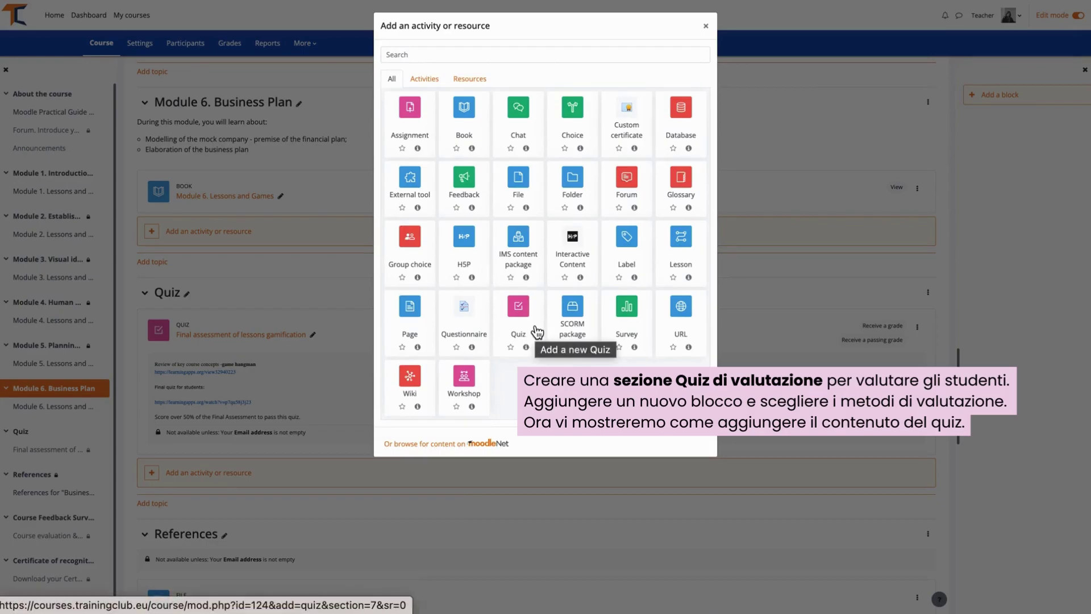
left_click(537, 332)
type("Evaluation Quiz 2")
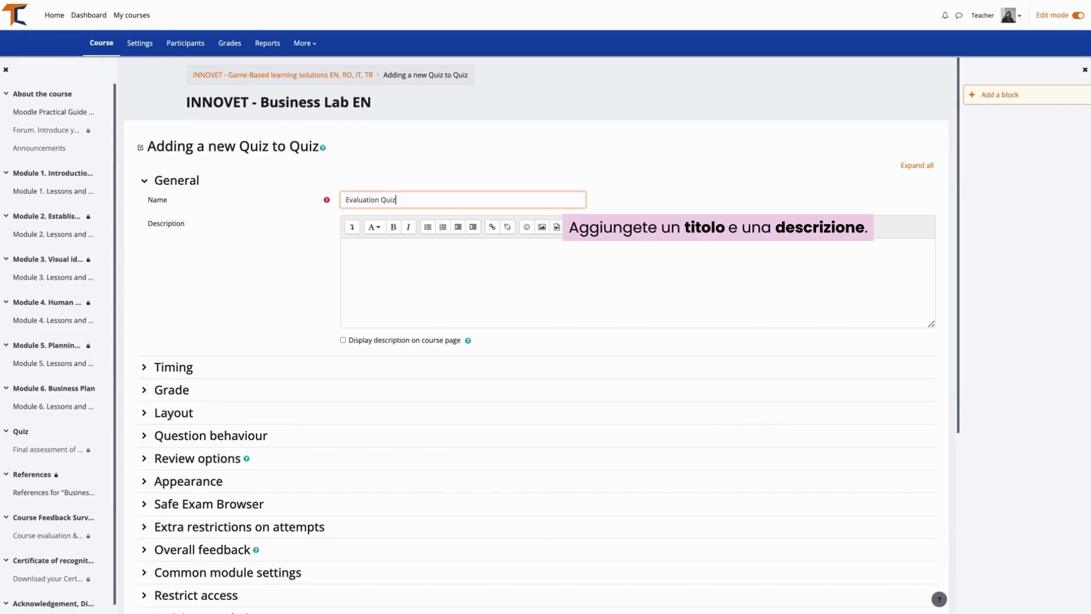
Enable displaying the quiz description on the course page and save the new quiz, returning to the course.
left_click(425, 256)
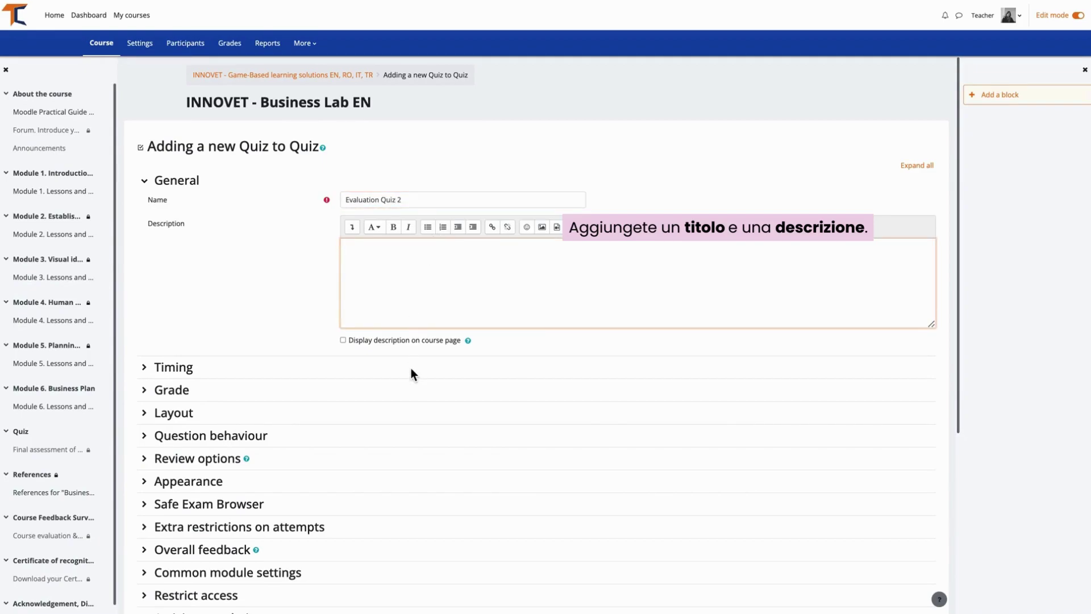
scroll(413, 374, "down", 5)
scroll(411, 374, "up", 5)
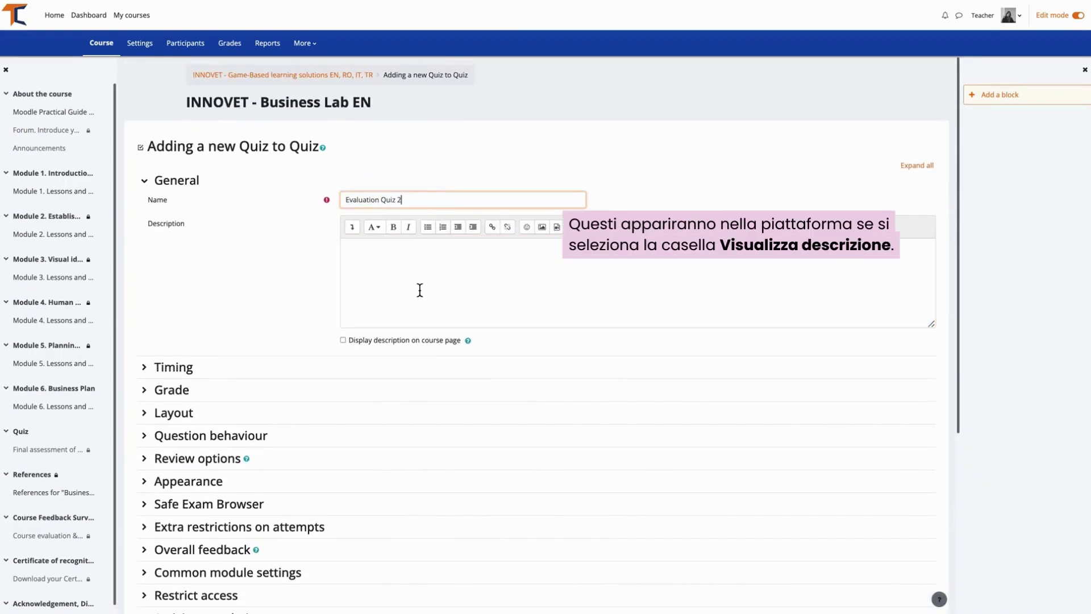
left_click(343, 340)
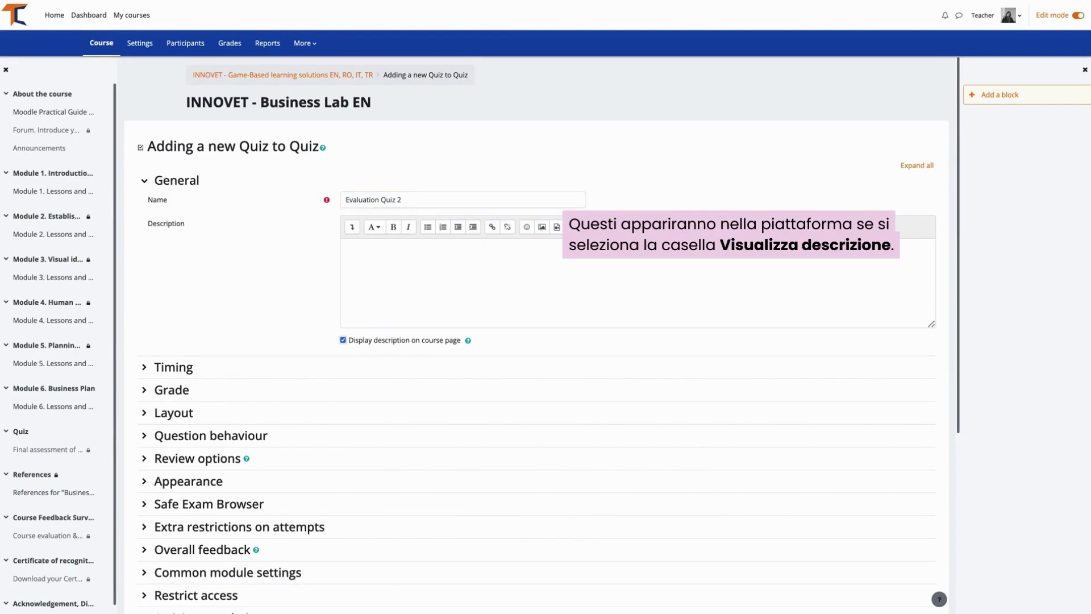
scroll(296, 284, "down", 6)
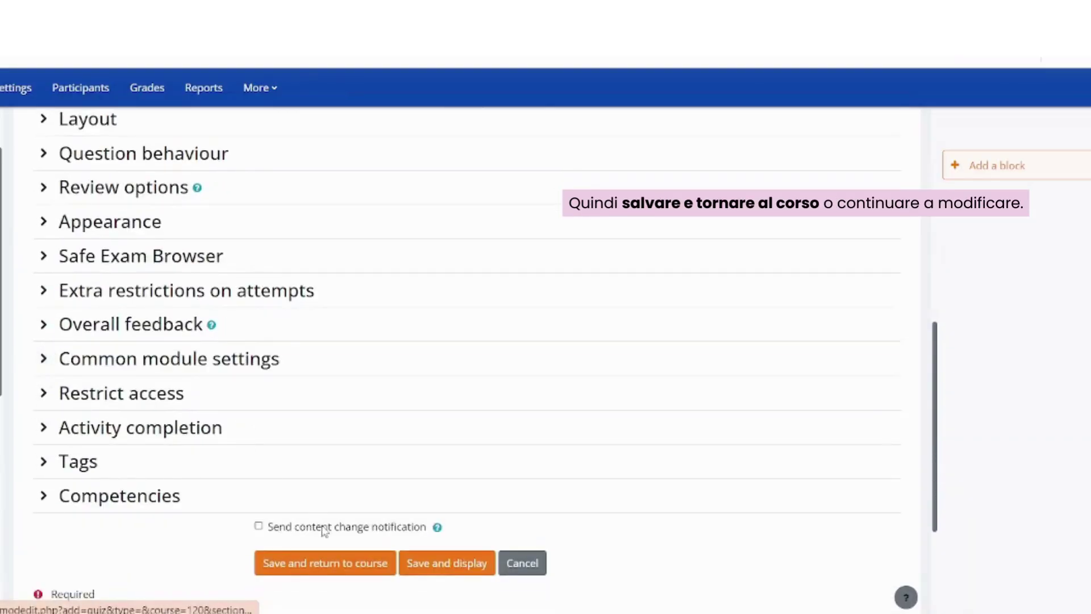
left_click(323, 567)
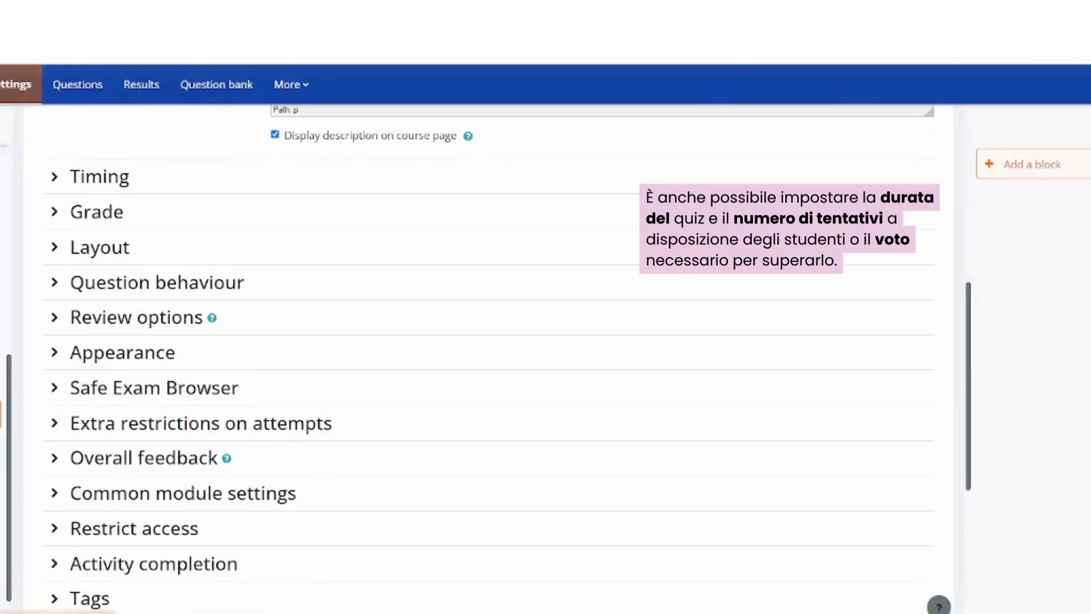
Expand the quiz's Timing and Grade settings, set the grade to pass to 5.00 and allow 3 attempts.
left_click(97, 179)
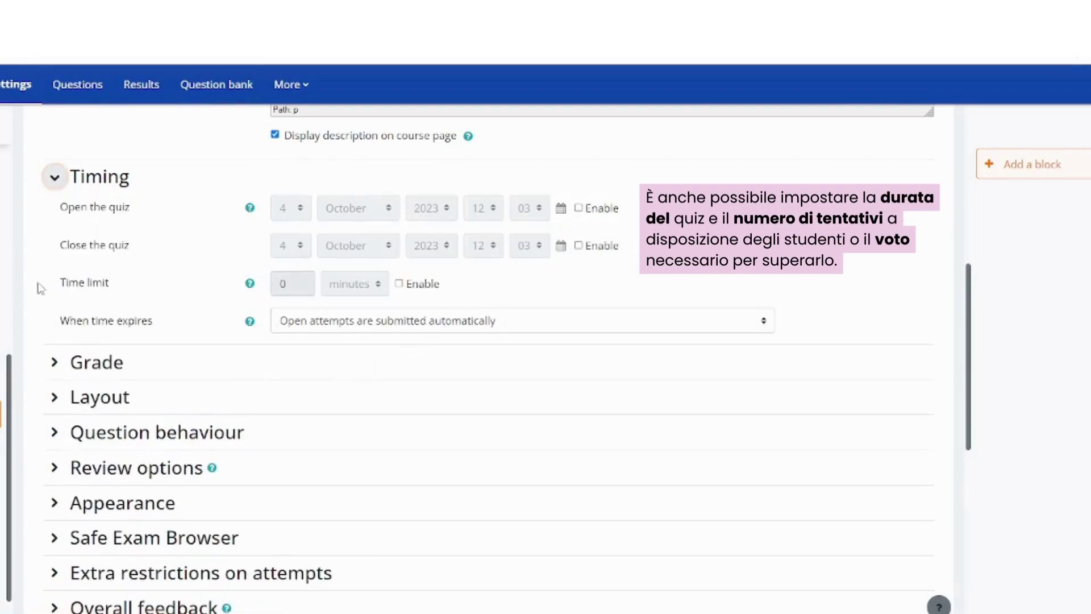
left_click(97, 373)
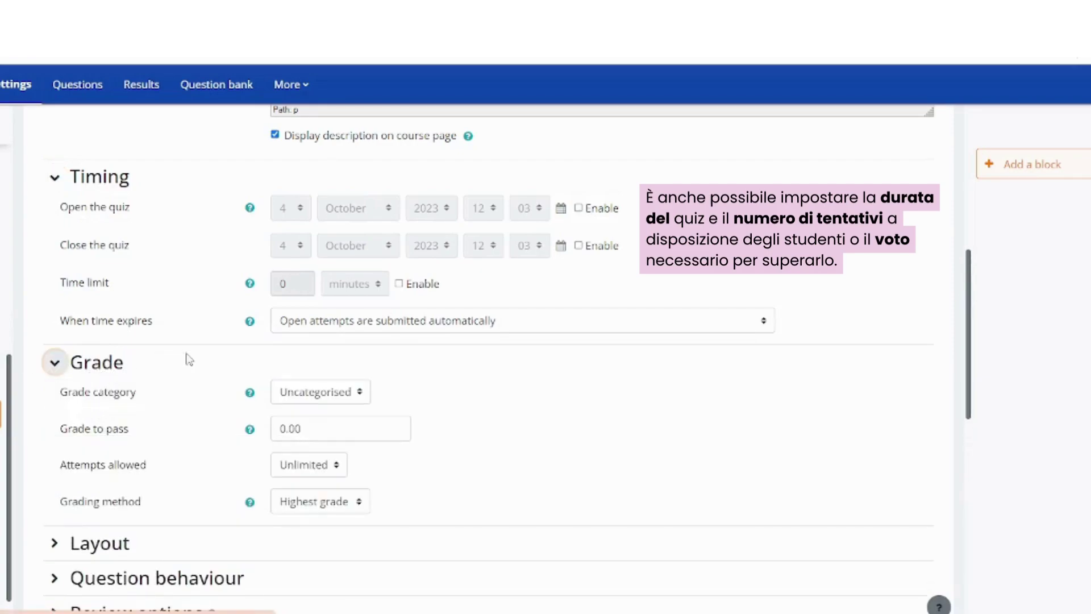
left_click(285, 430)
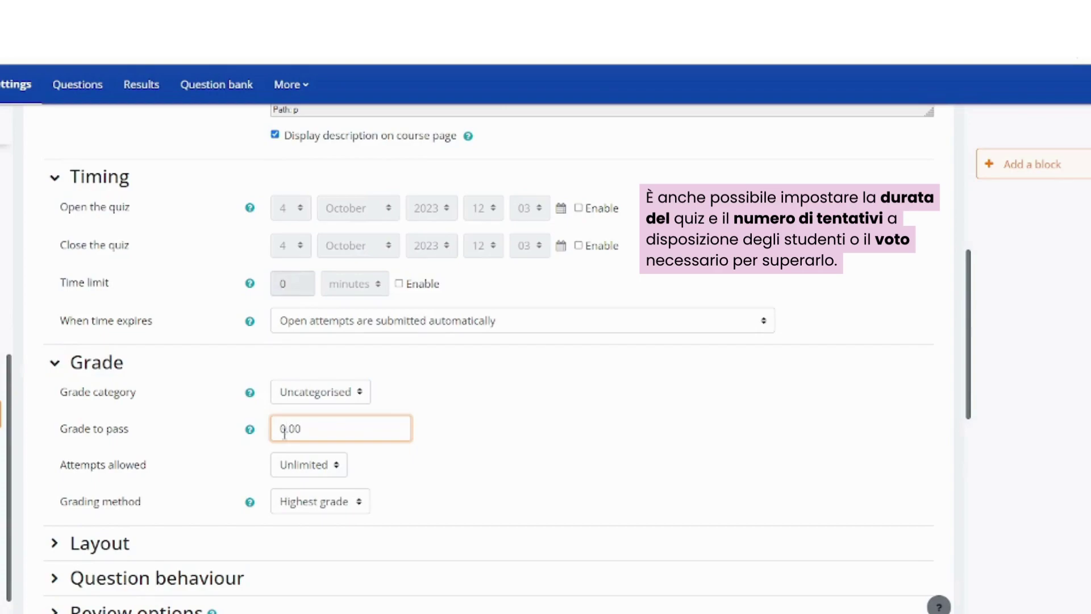
key("BackSpace")
type("5")
scroll(324, 495, "down", 2)
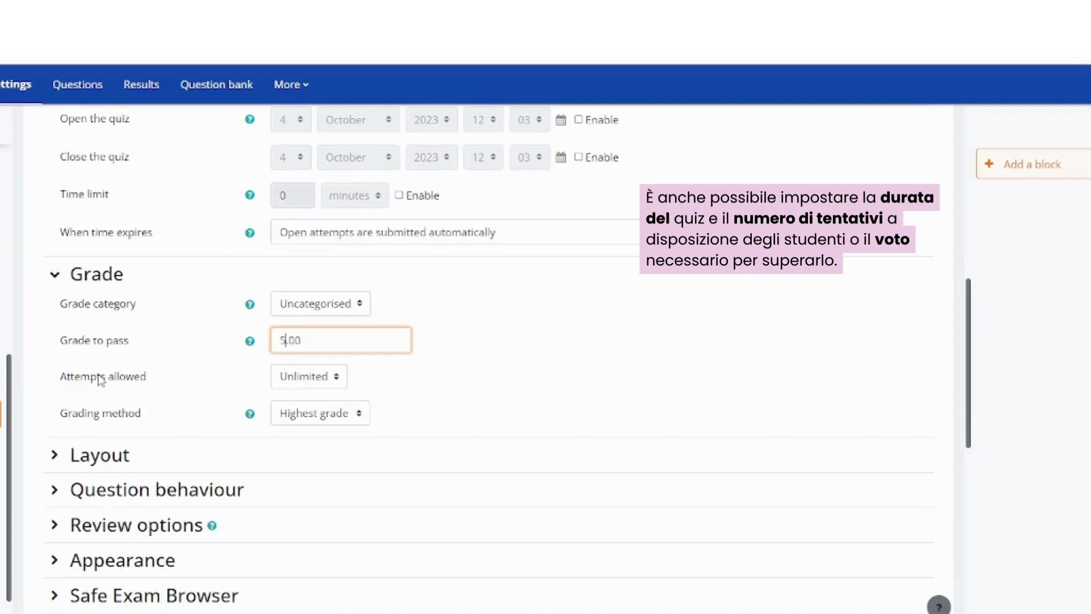
left_click(328, 378)
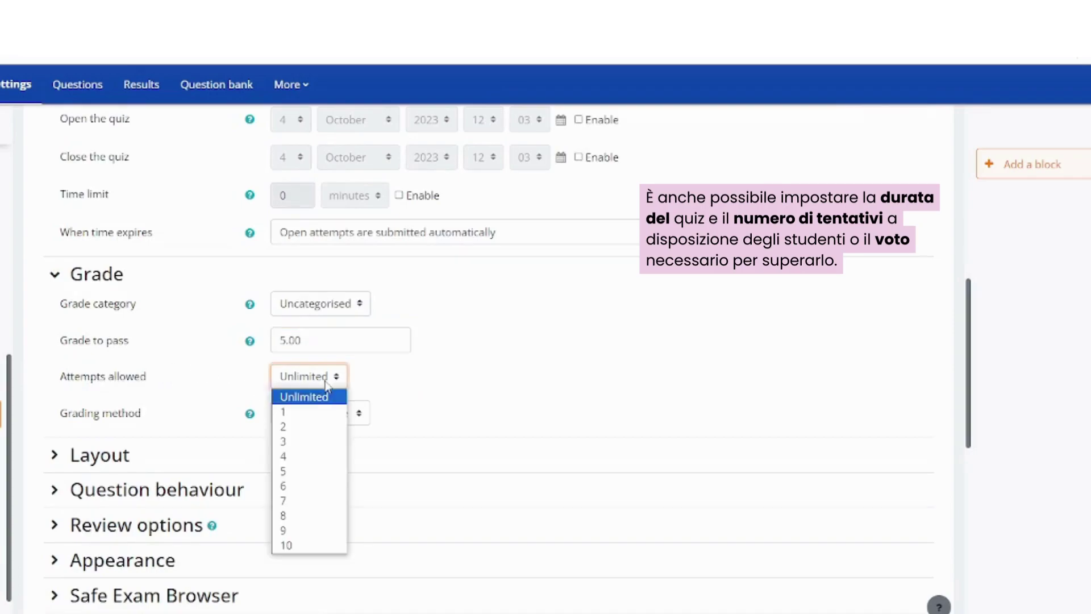
left_click(305, 442)
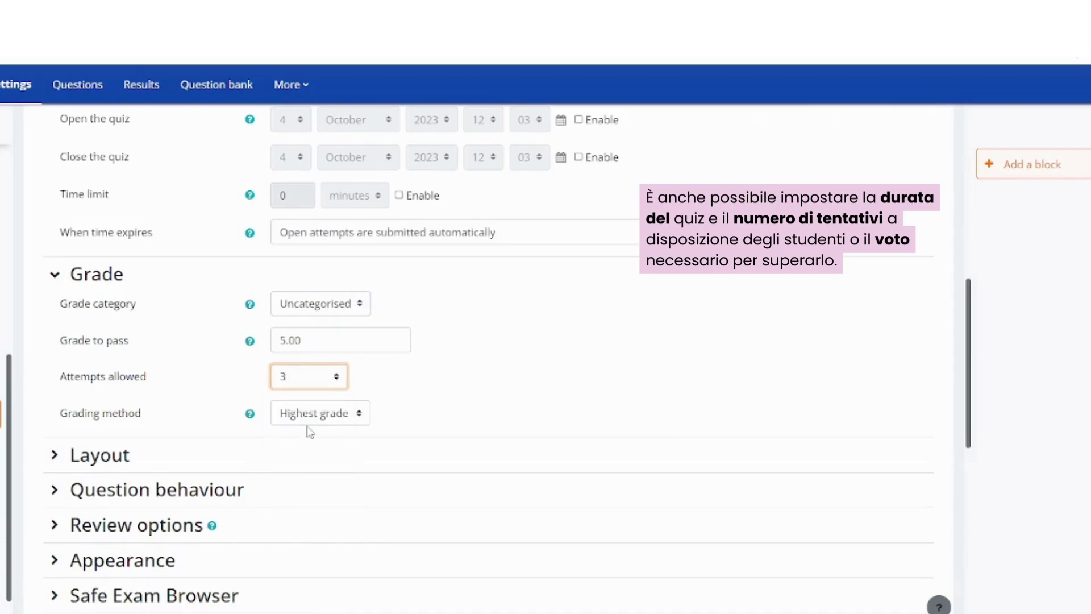
Review the quiz's Layout and Question behaviour settings and save the quiz, returning to the course.
left_click(129, 453)
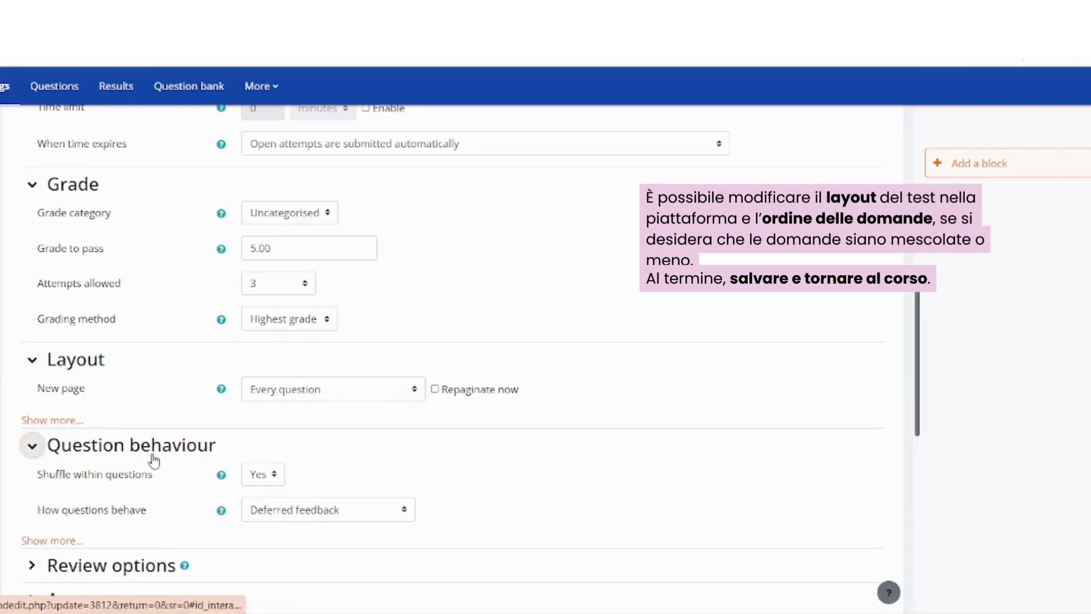
scroll(151, 460, "down", 2)
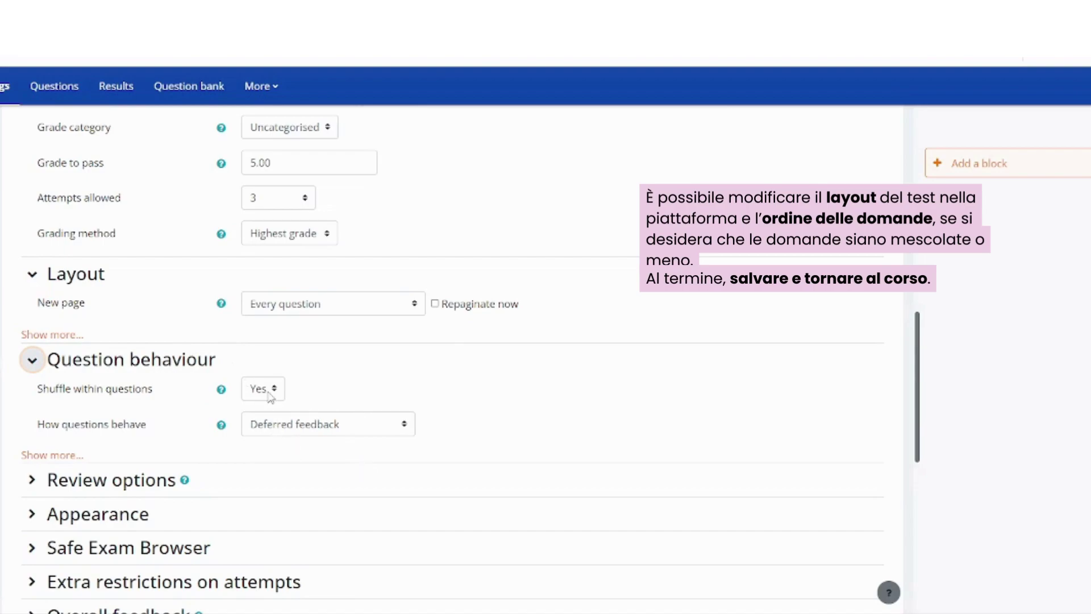
scroll(268, 397, "down", 2)
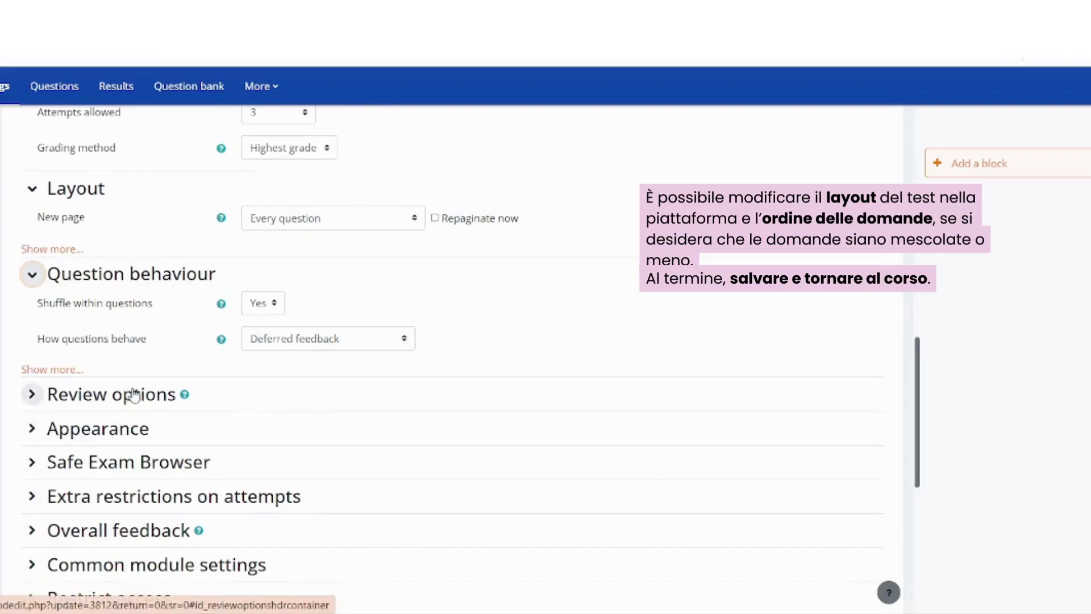
scroll(133, 511, "down", 5)
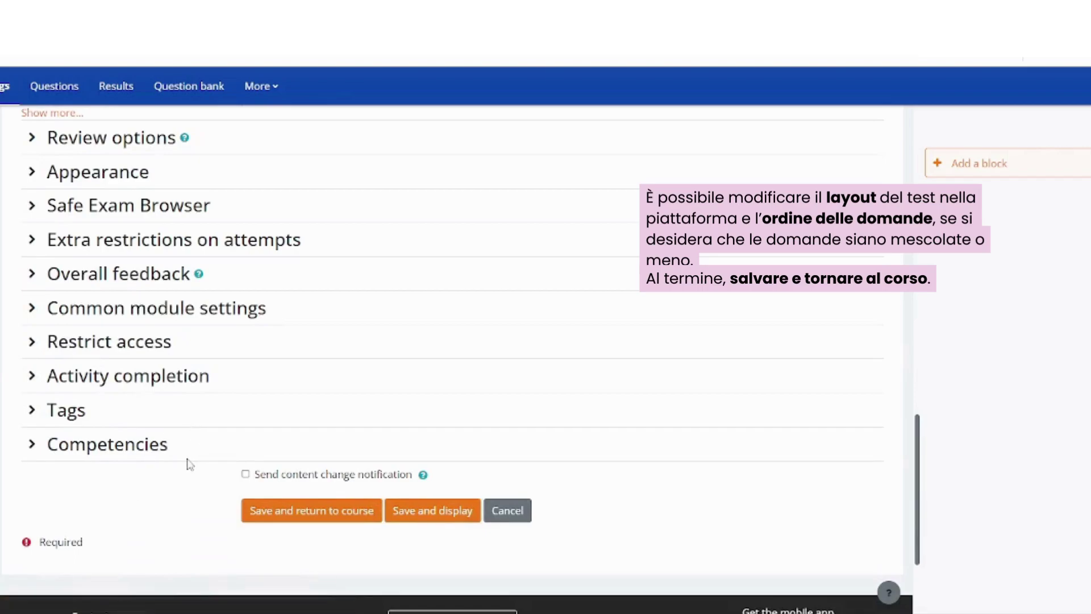
left_click(273, 511)
Open Evaluation quiz 2 and add a new multiple choice question to it.
left_click(116, 385)
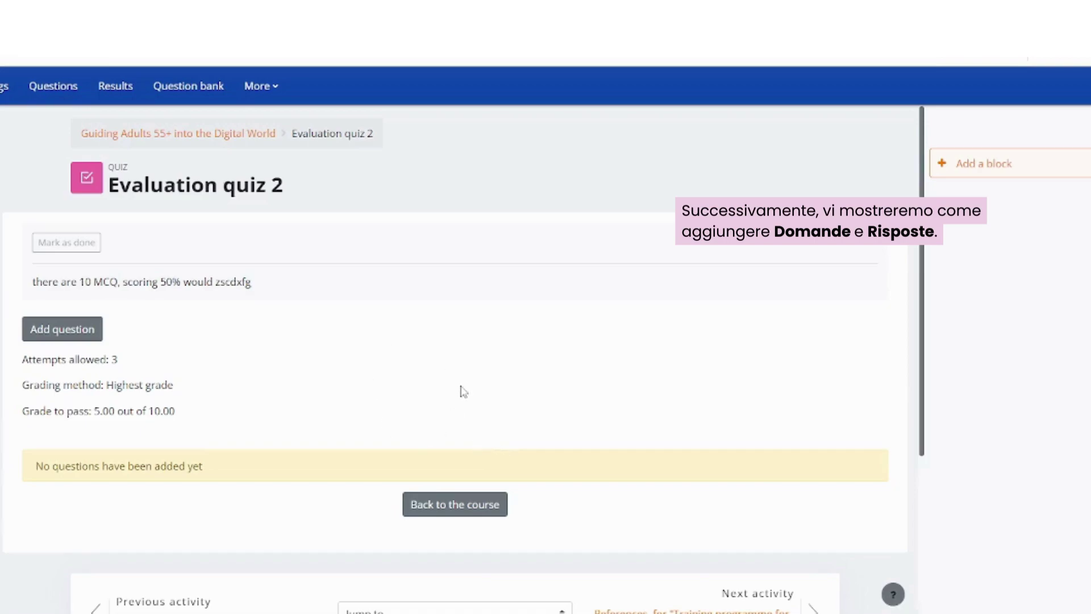
left_click(57, 330)
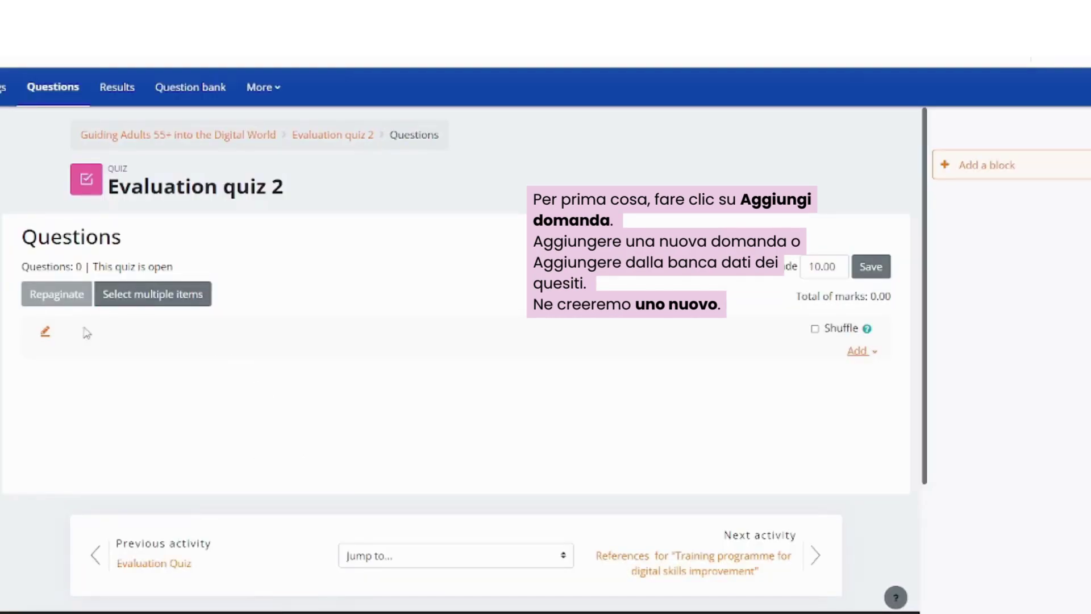
left_click(874, 353)
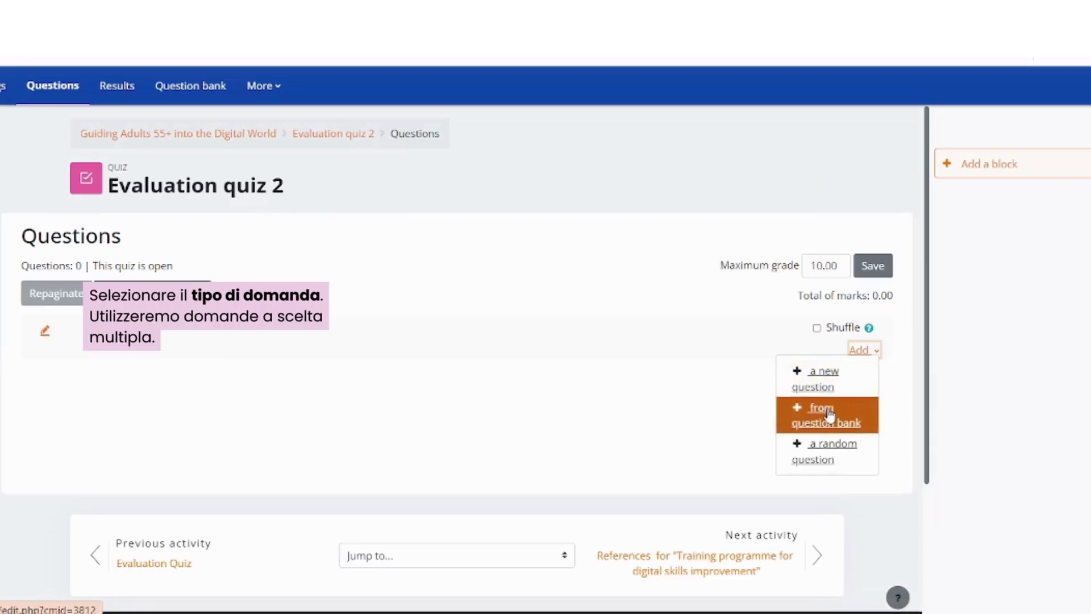
left_click(827, 389)
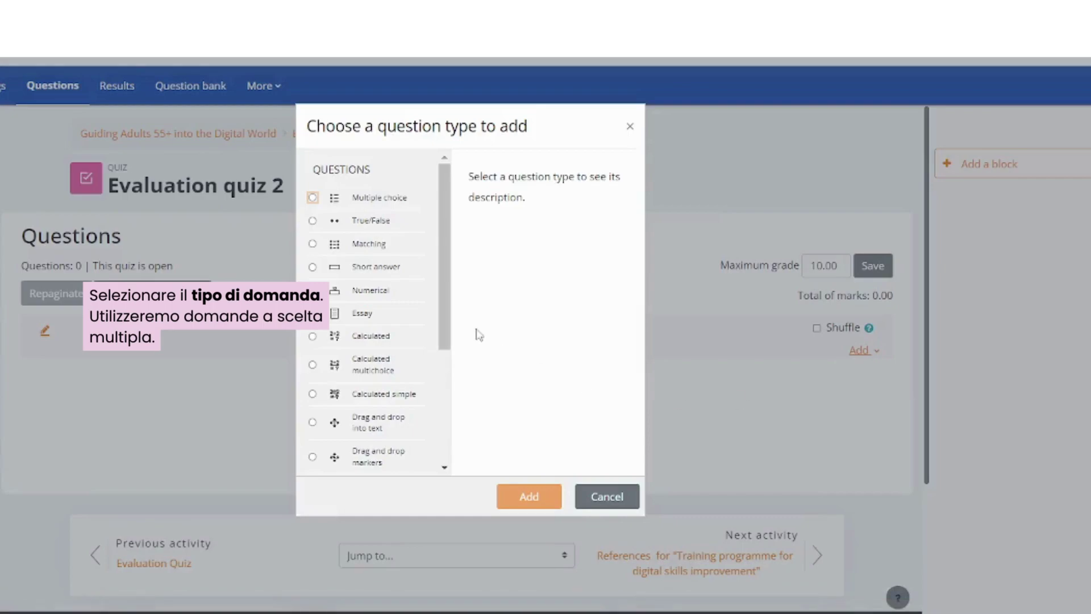
left_click(382, 203)
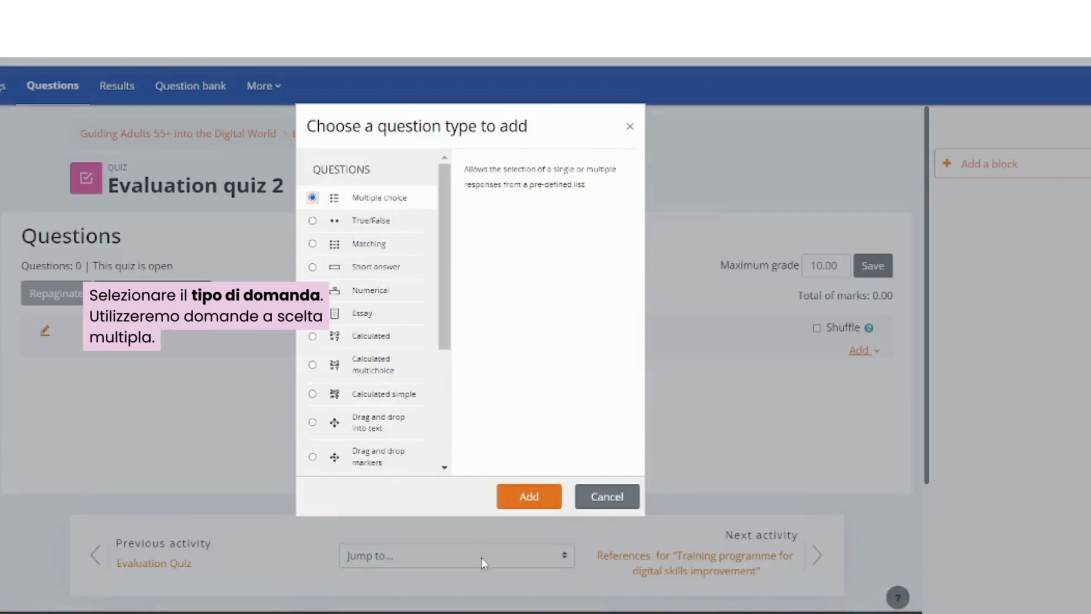
left_click(532, 497)
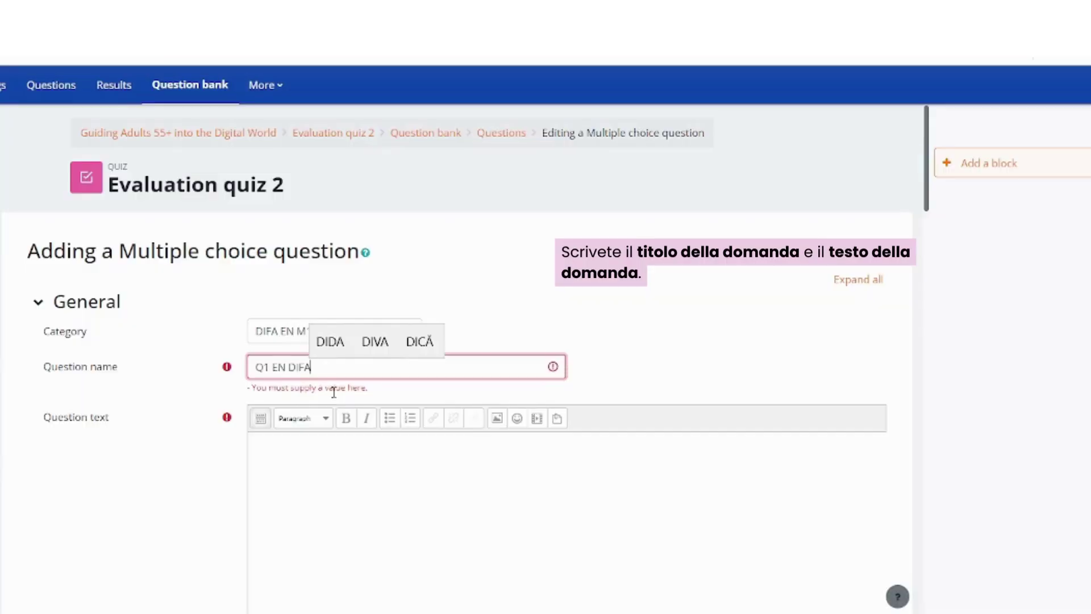
Name the question Q1 EN DIFA and enter the question text "What ?".
left_click(302, 492)
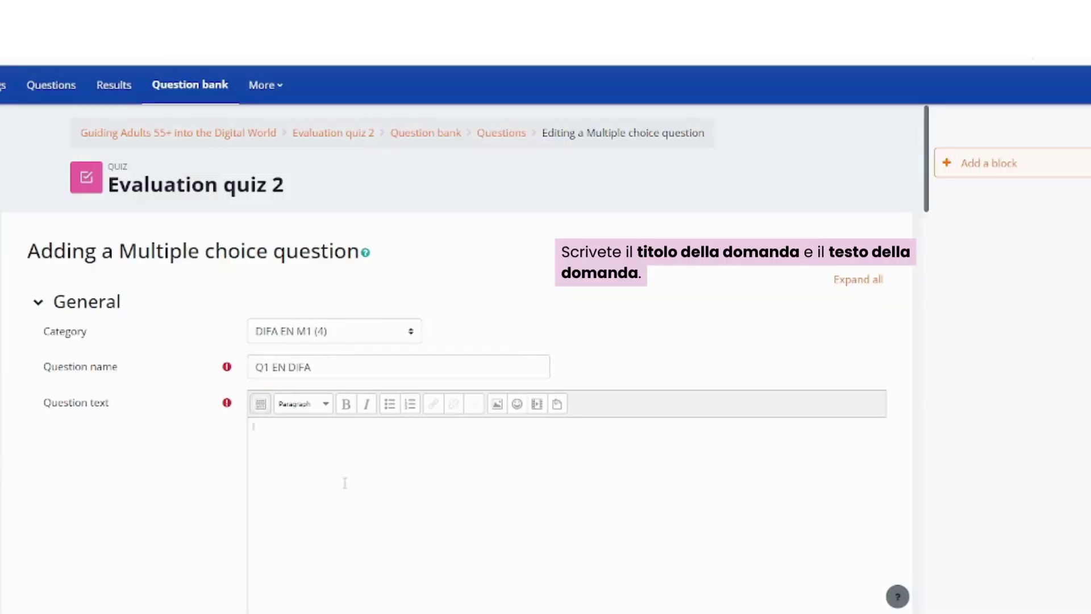
type("What")
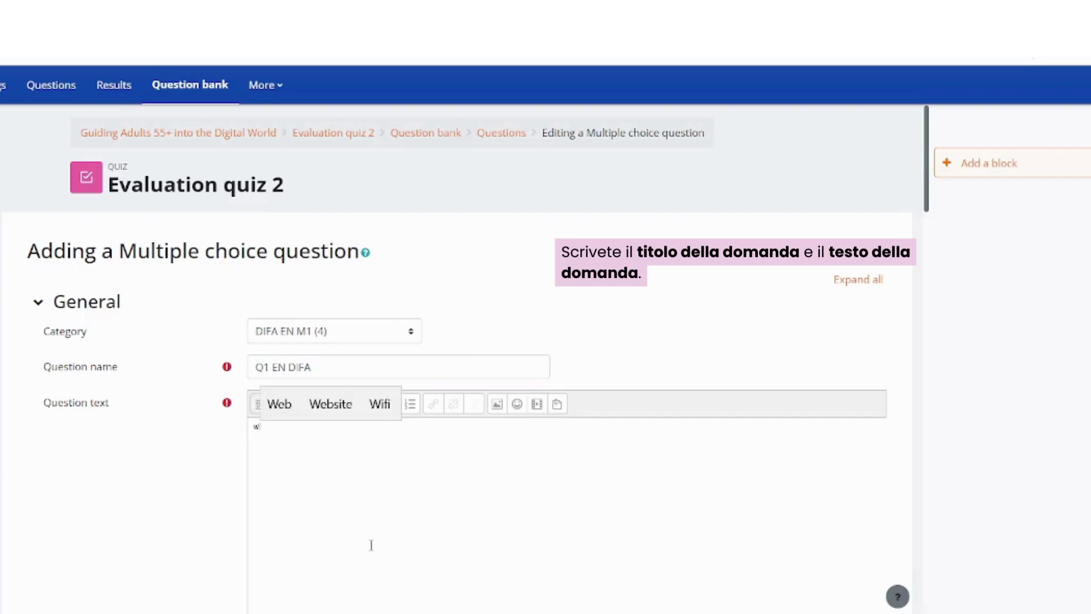
type(" ?")
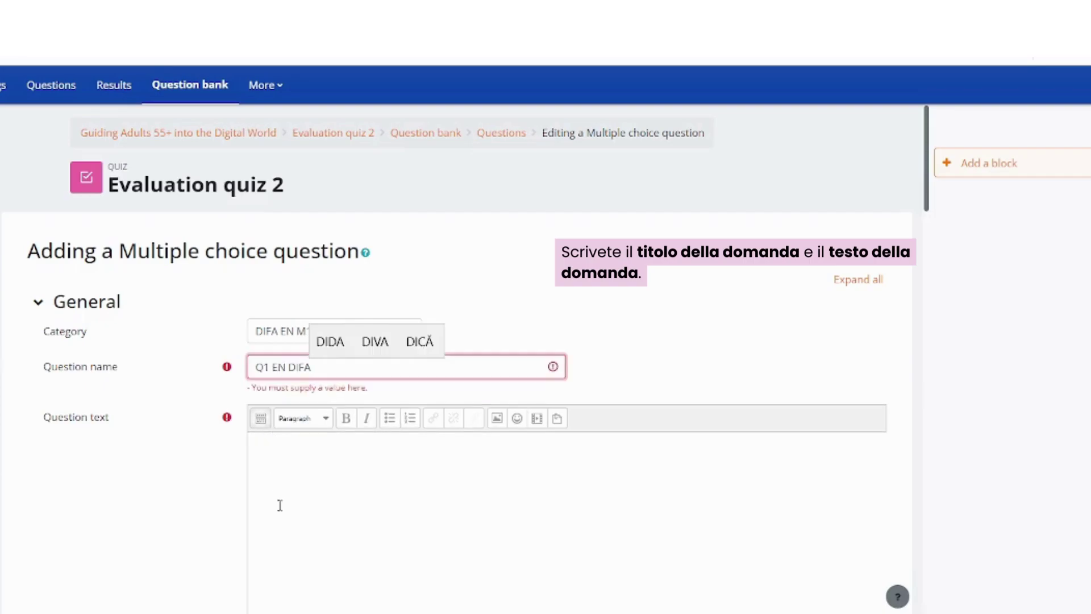
left_click(302, 494)
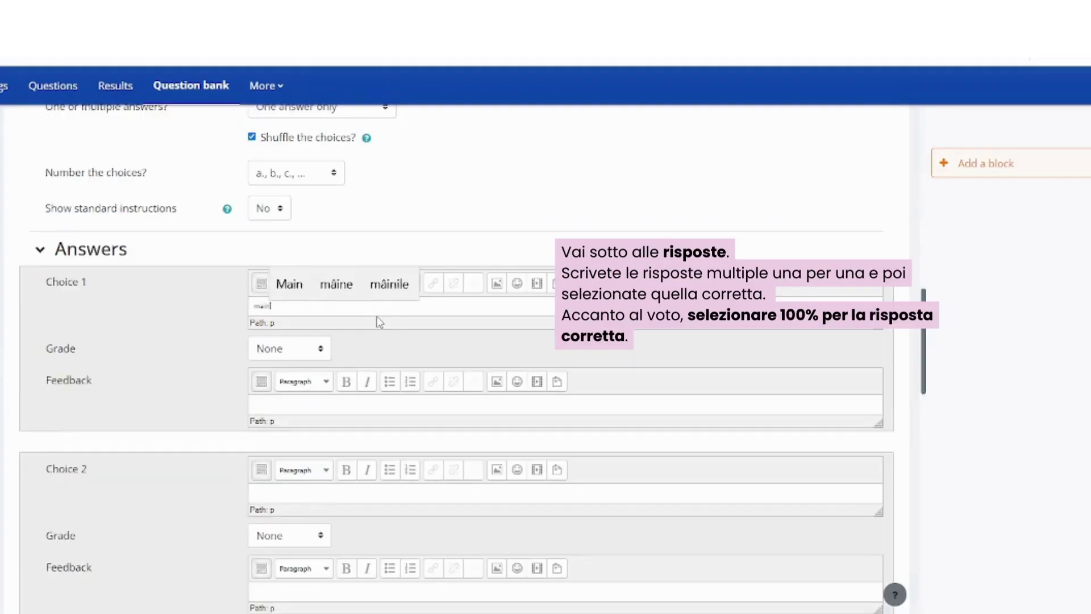
Fill the question's first three answer choices with main, secondary and third.
left_click(310, 495)
type("secondary")
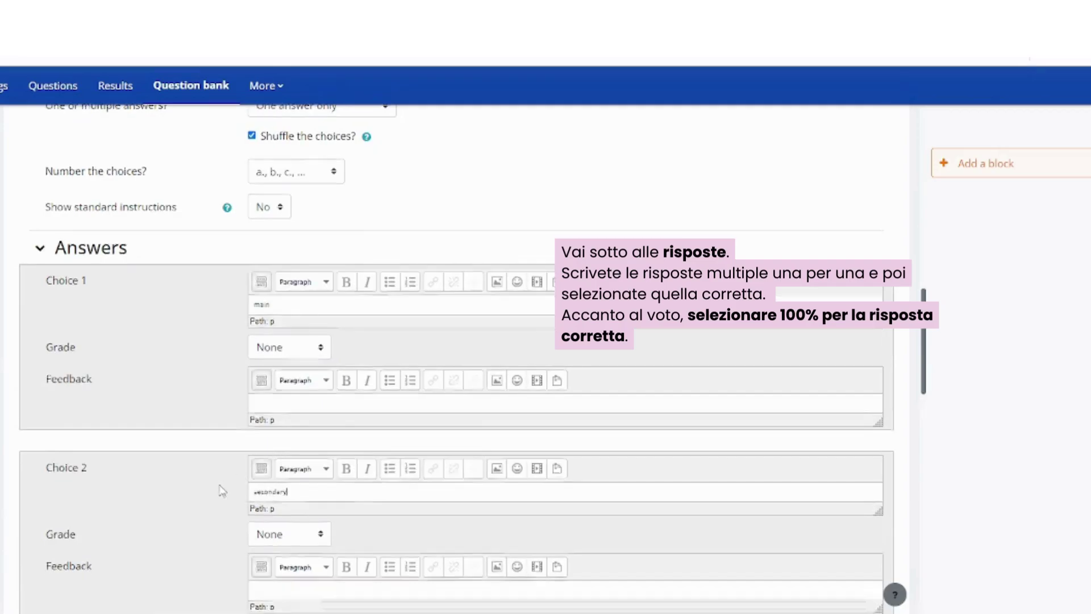
scroll(221, 490, "down", 4)
left_click(271, 423)
type("third")
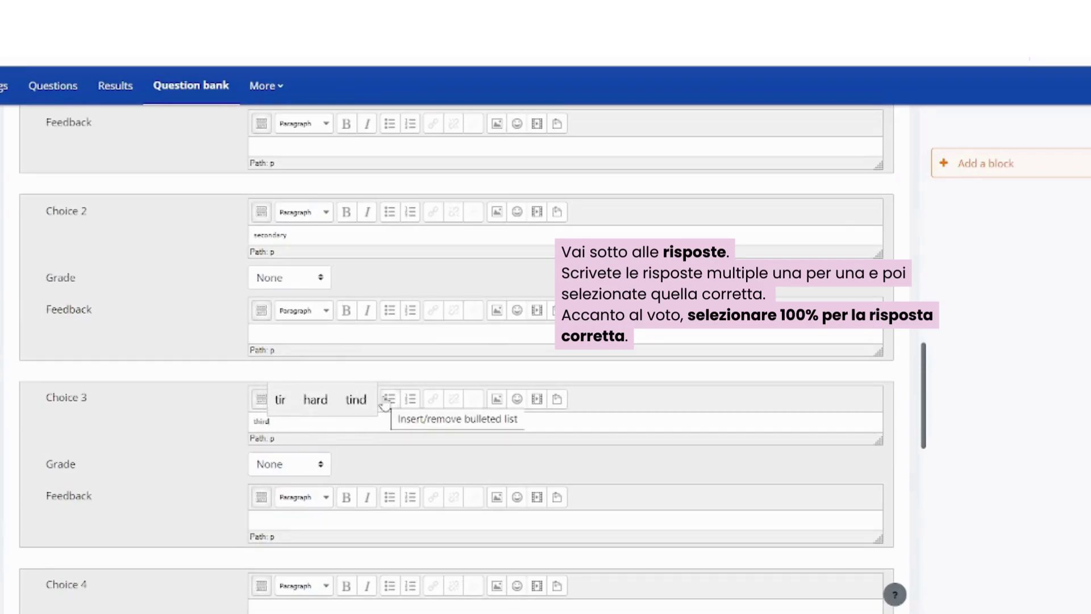
Set the grade of the answer choice "secondary" to 100% and save the question.
scroll(384, 403, "up", 3)
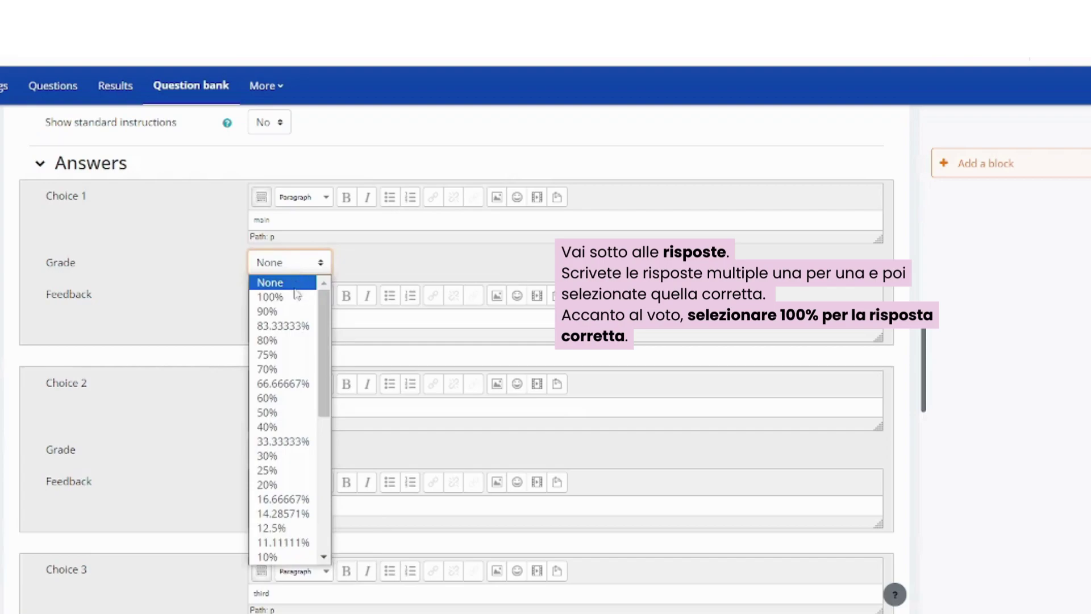
left_click(370, 269)
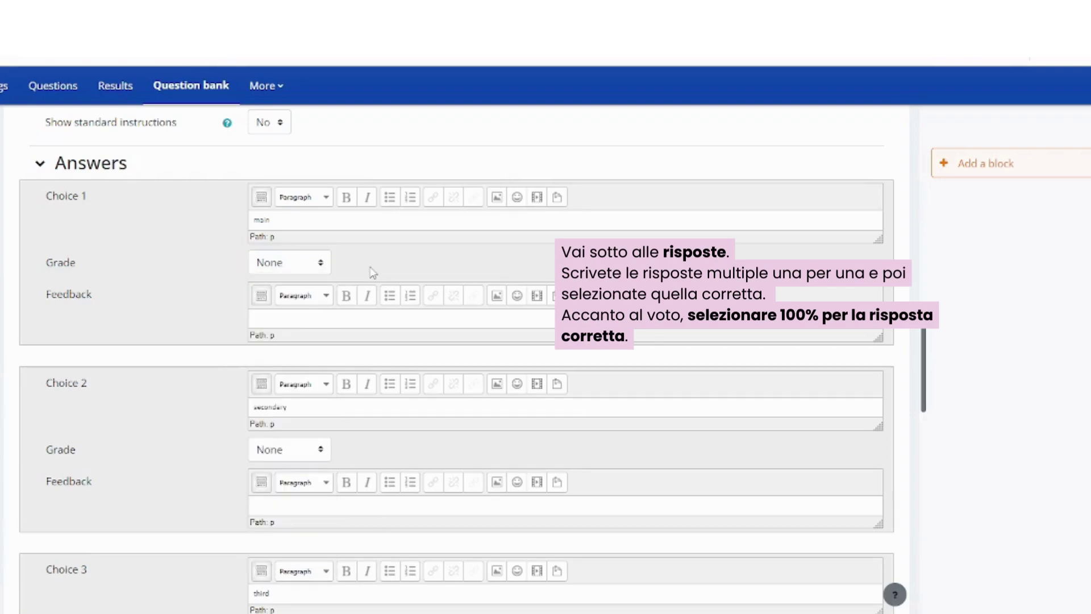
left_click(305, 452)
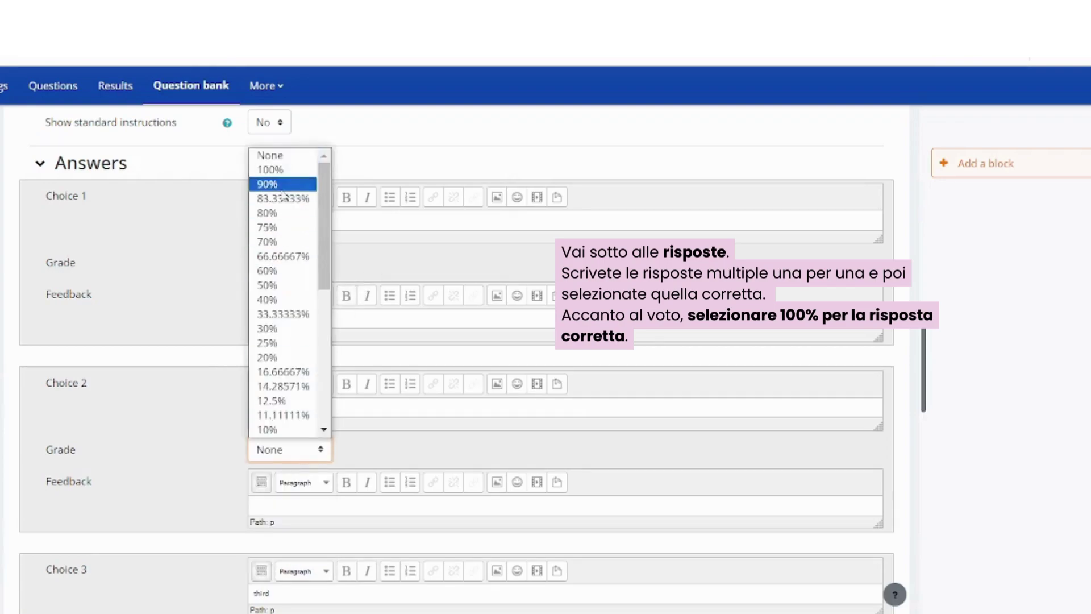
left_click(284, 168)
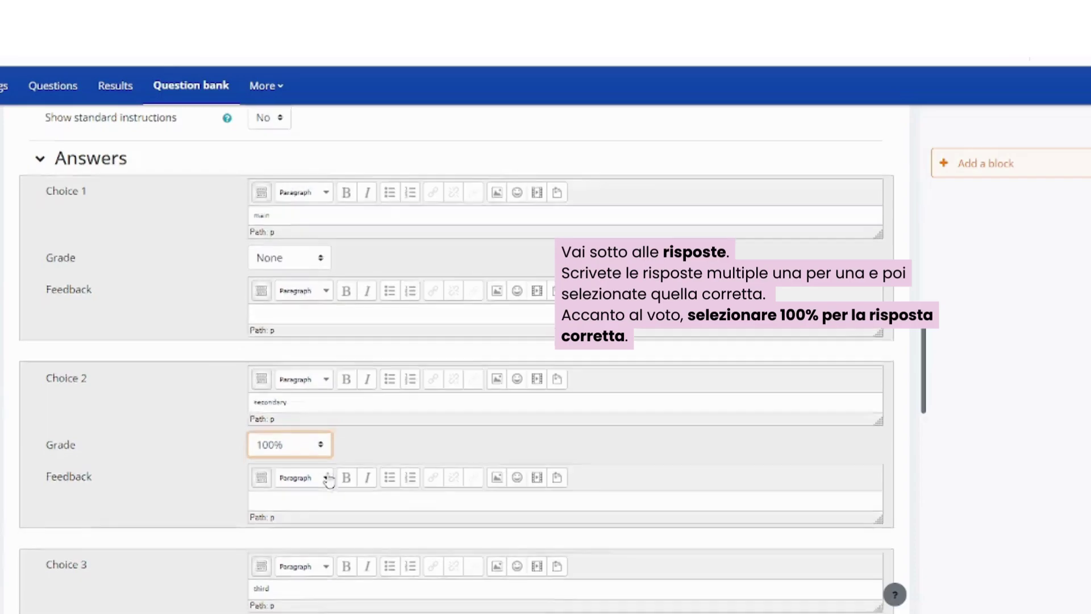
left_click(274, 537)
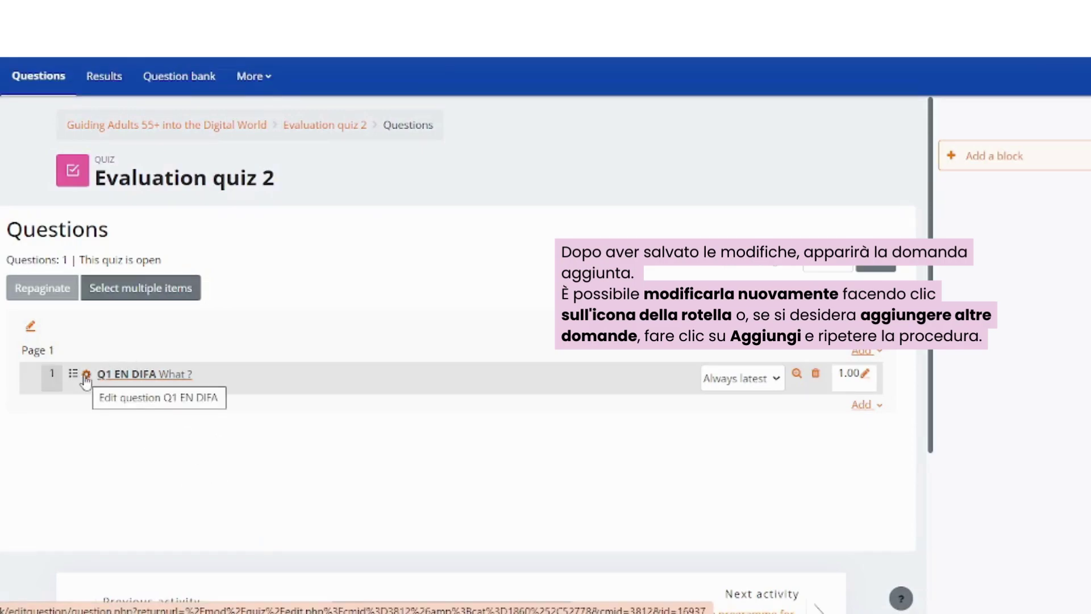
Add another new multiple choice question to Evaluation quiz 2 and start entering its question name.
left_click(872, 407)
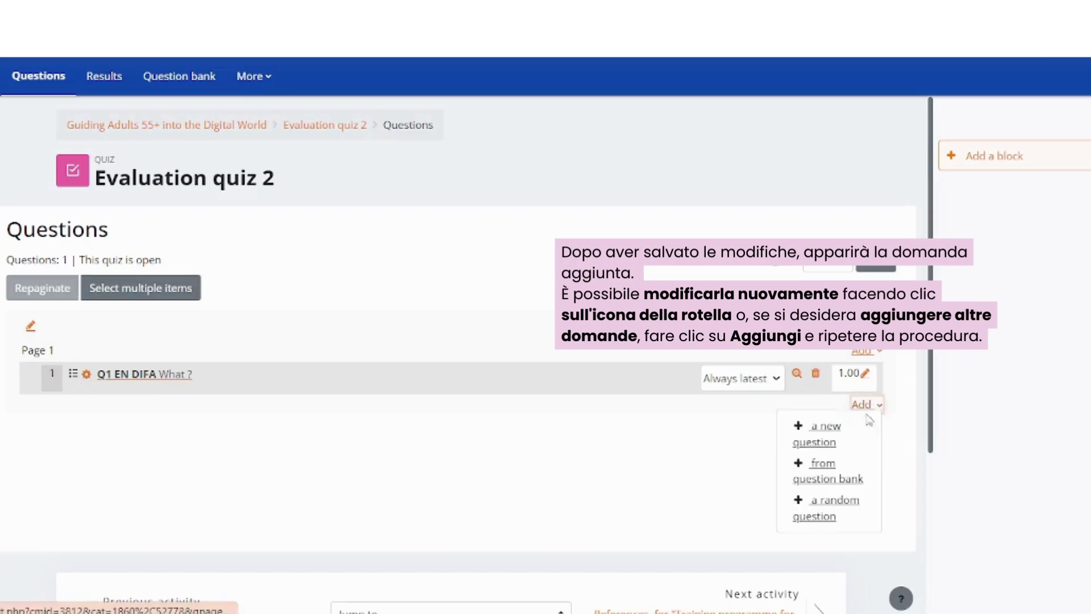
left_click(846, 439)
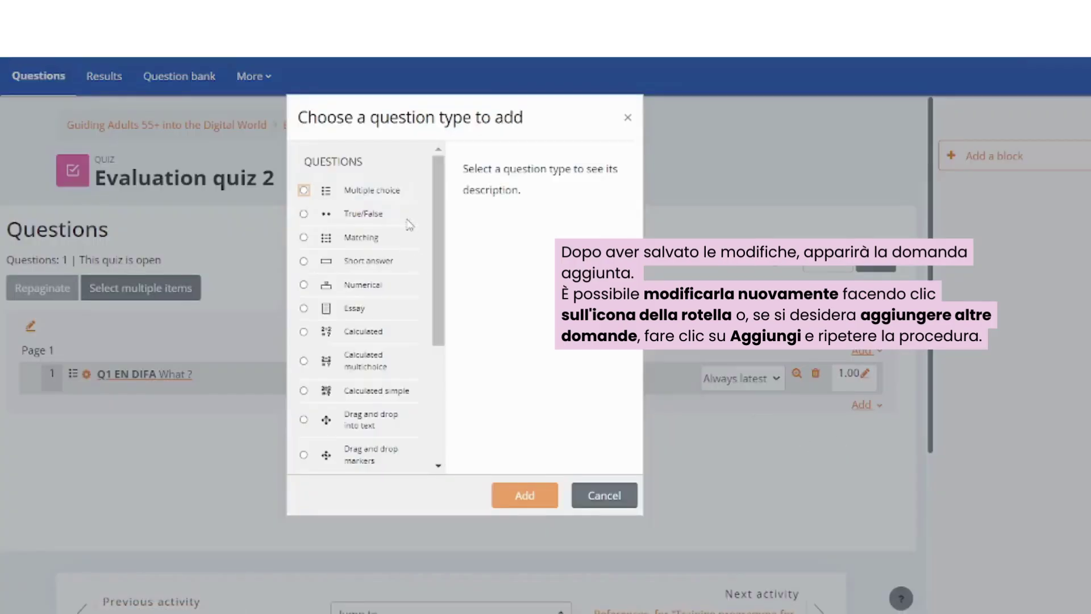
left_click(388, 200)
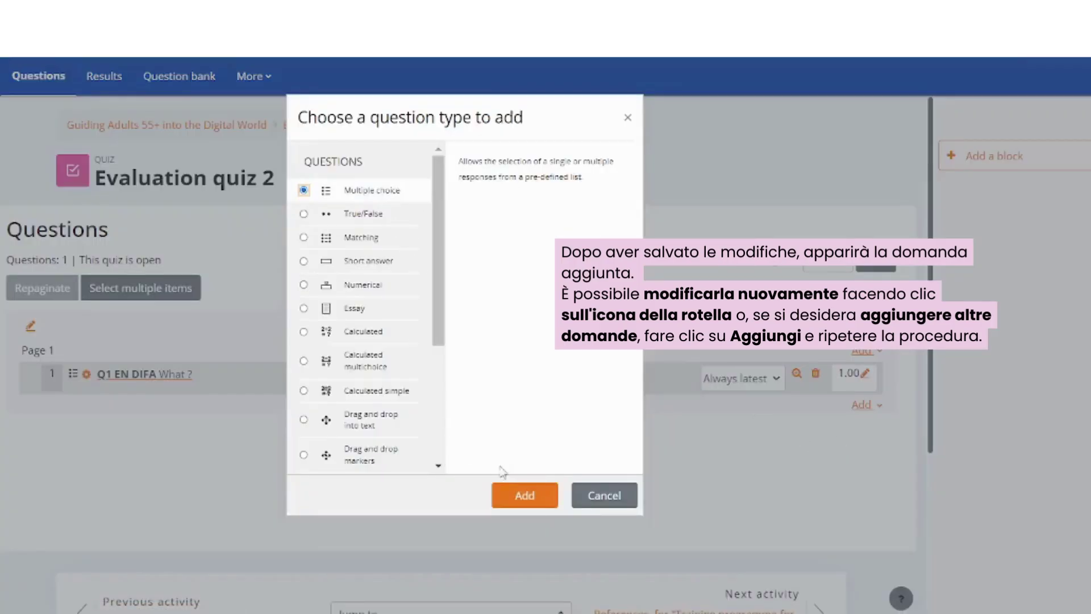
left_click(524, 498)
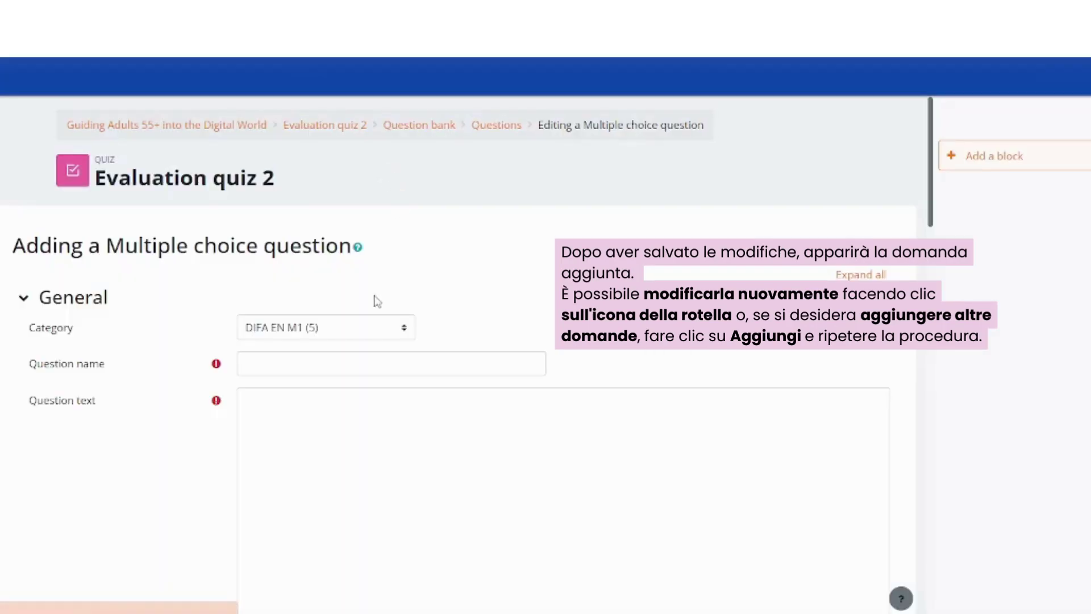
left_click(279, 358)
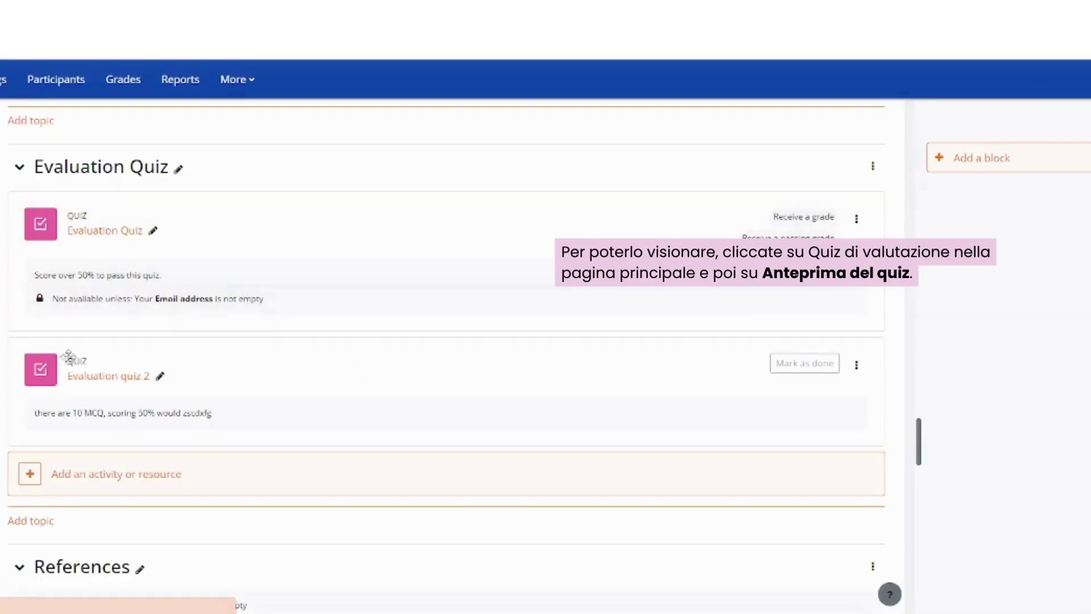
Preview Evaluation quiz 2, answering "secondary" to the question "What ?" and "day after" to "When ?".
left_click(104, 385)
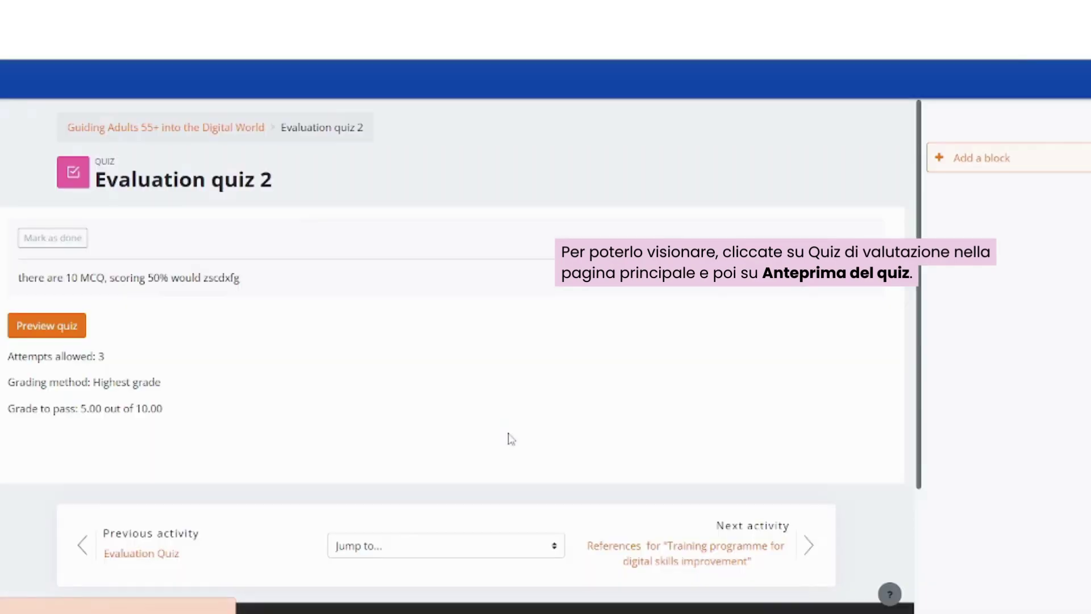
left_click(47, 326)
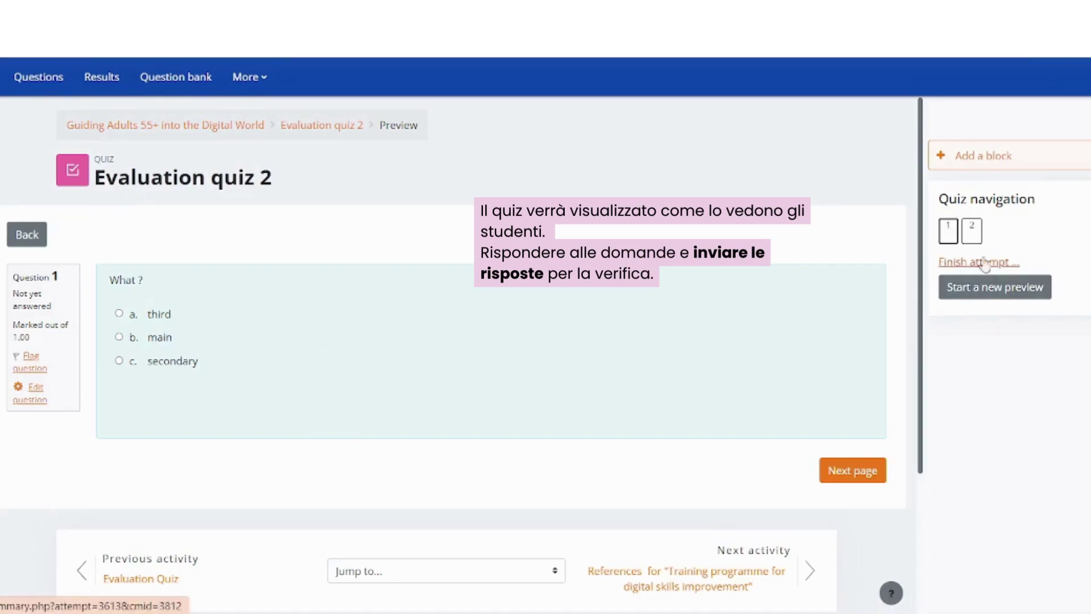
left_click(120, 362)
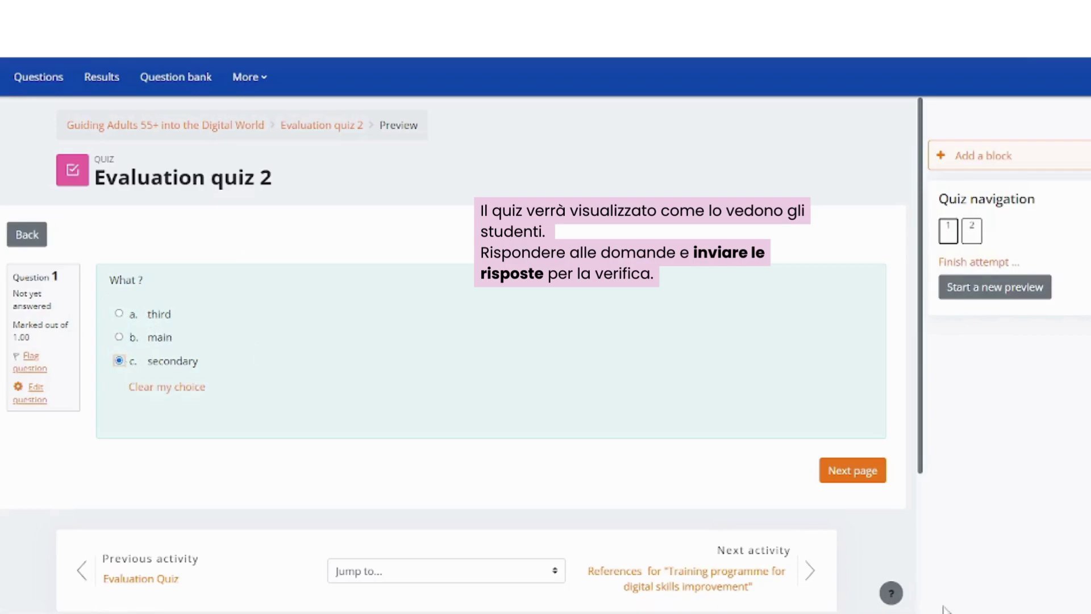
left_click(875, 473)
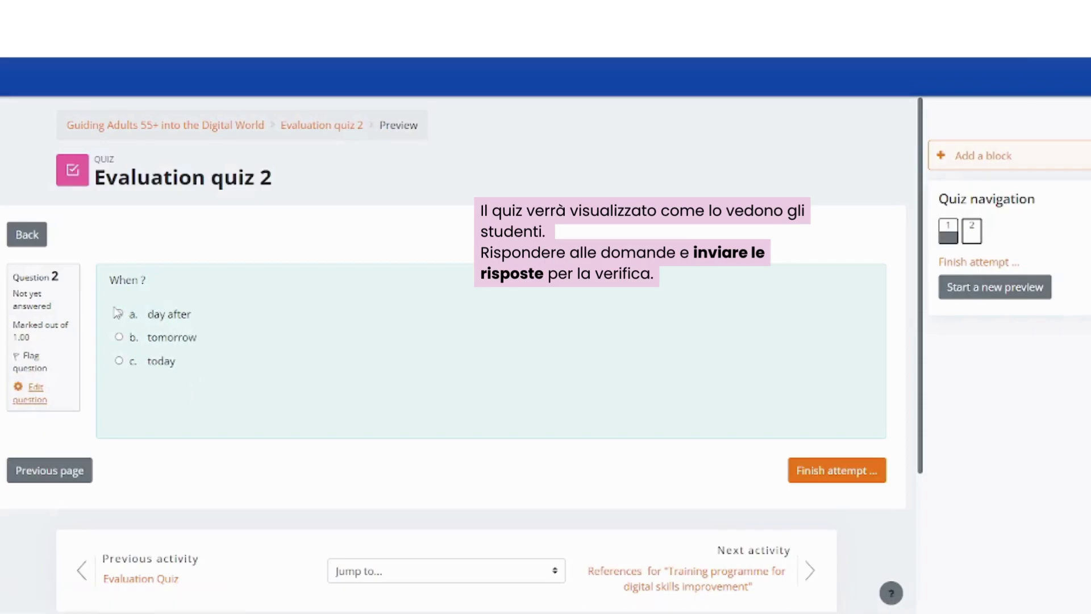
left_click(119, 313)
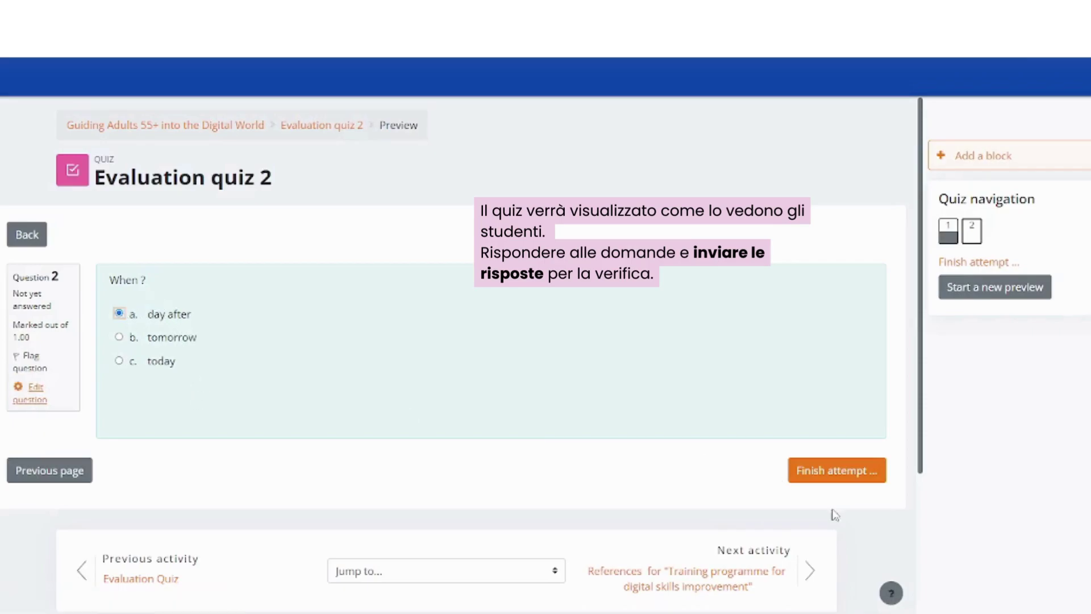
Finish the preview attempt, submit all answers, and review the marking of both questions.
left_click(848, 470)
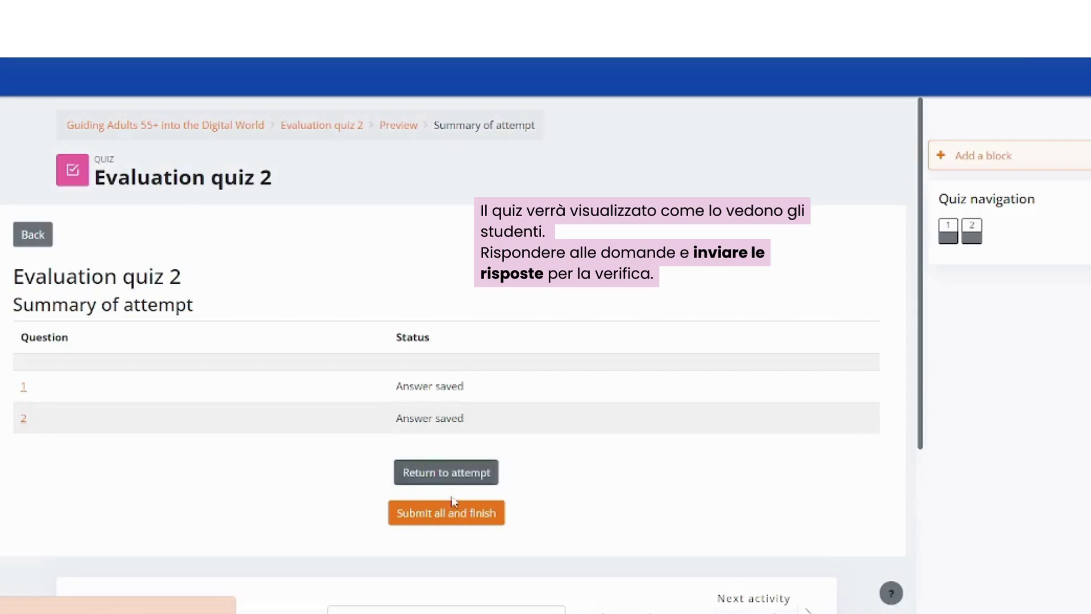
left_click(445, 518)
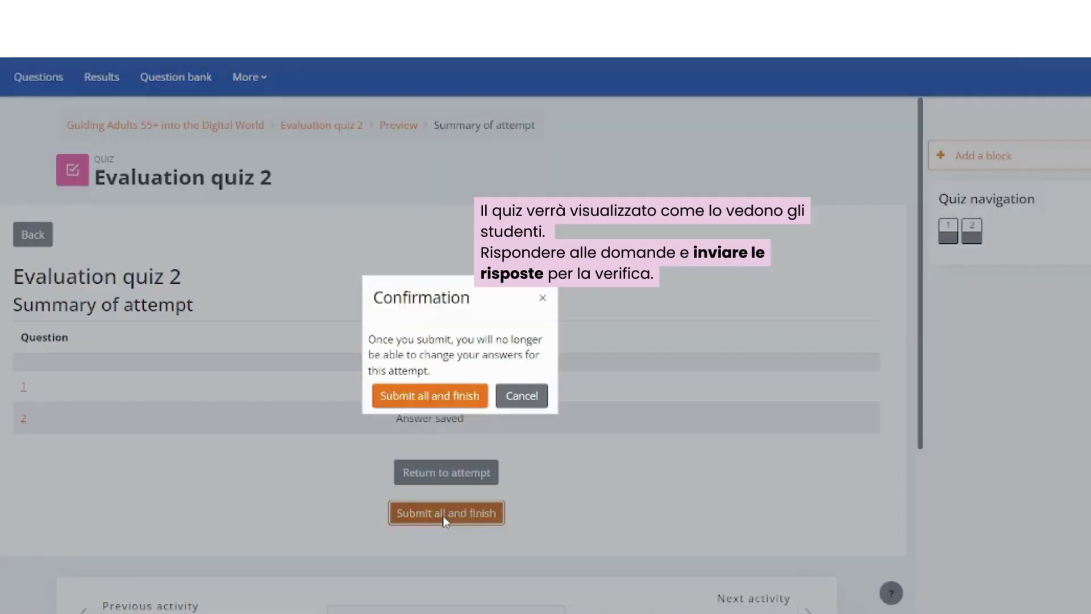
left_click(423, 403)
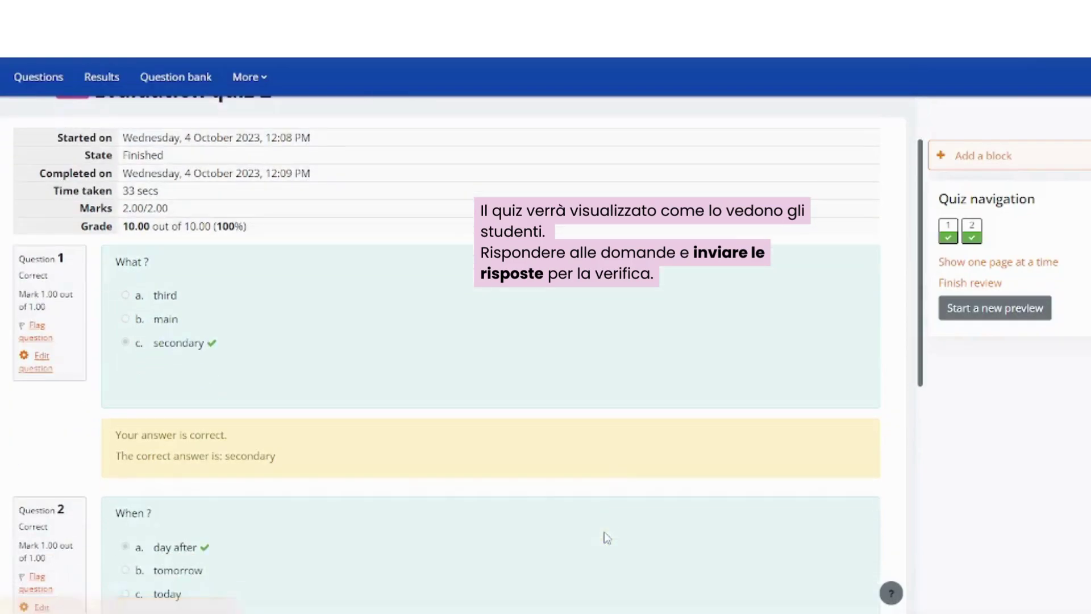
scroll(208, 470, "down", 5)
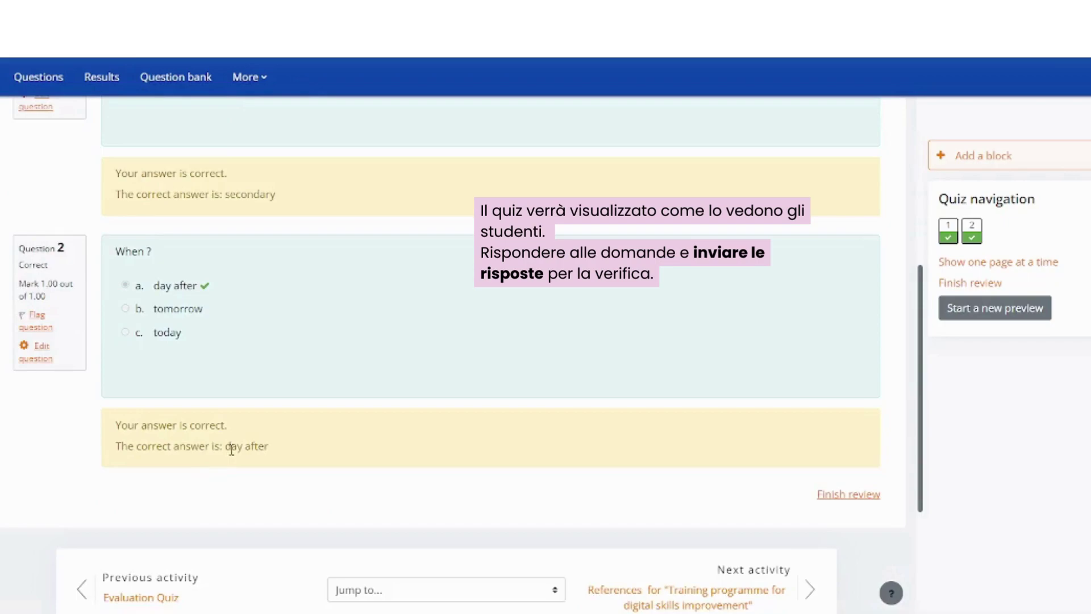
scroll(231, 449, "down", 2)
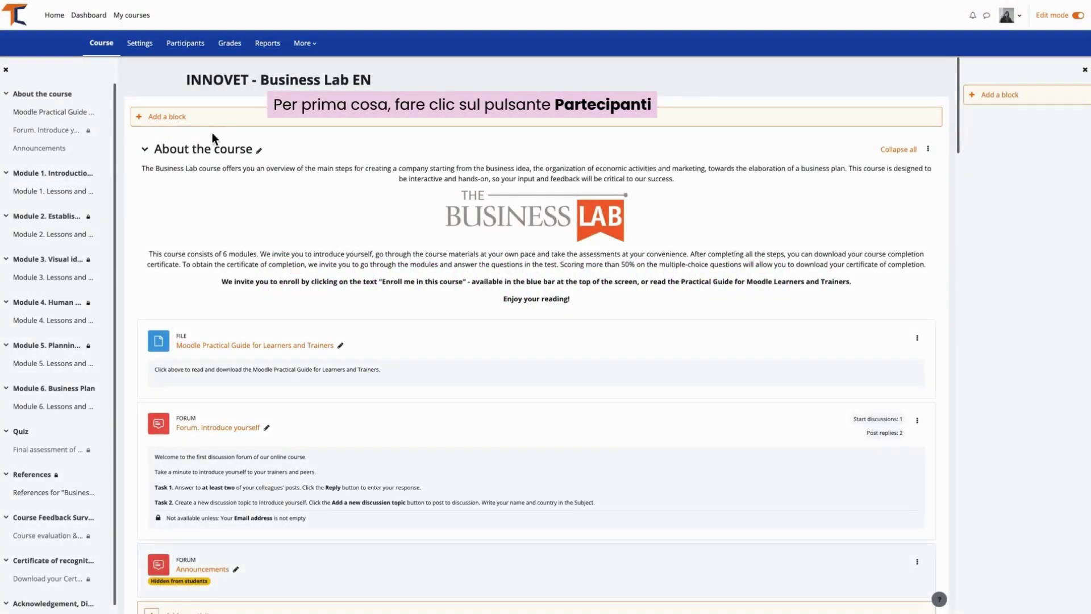
Open user enrolment for the INNOVET - Business Lab EN course participants and enter "user" as the user search.
left_click(184, 46)
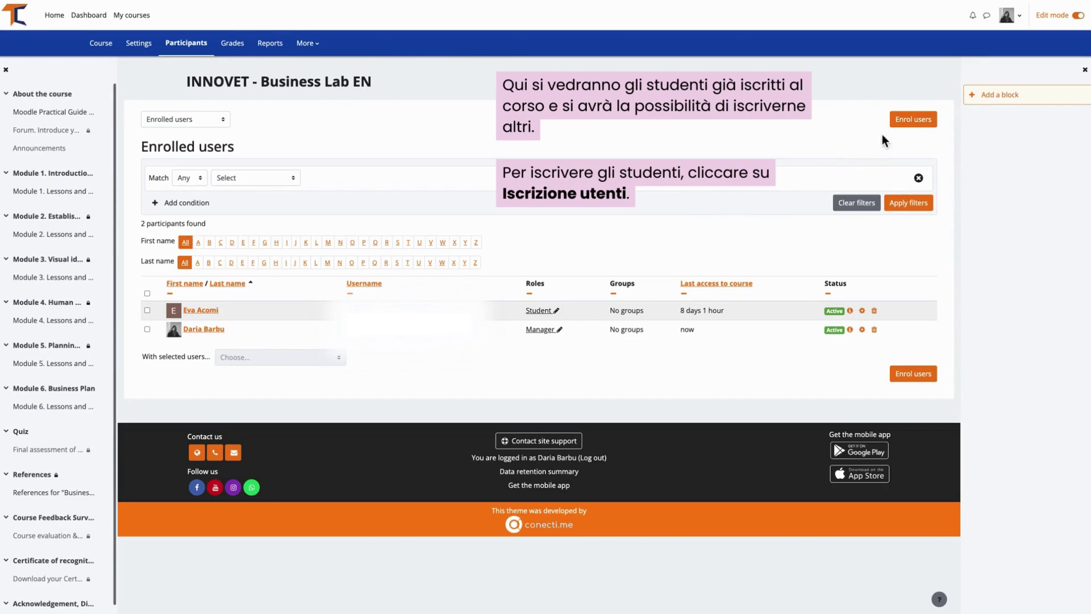
left_click(909, 124)
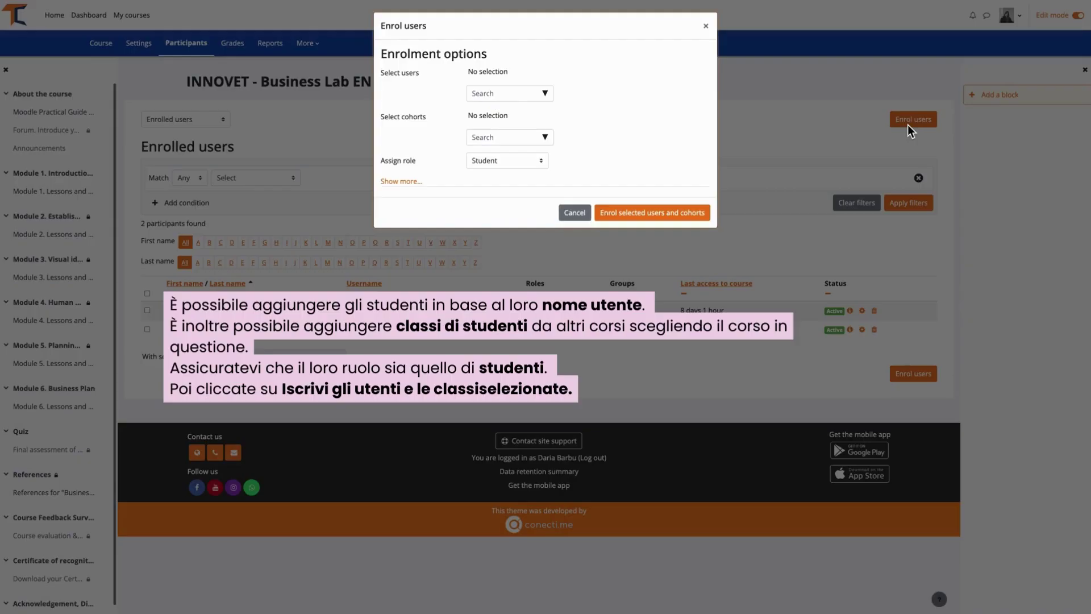
left_click(527, 89)
type("user")
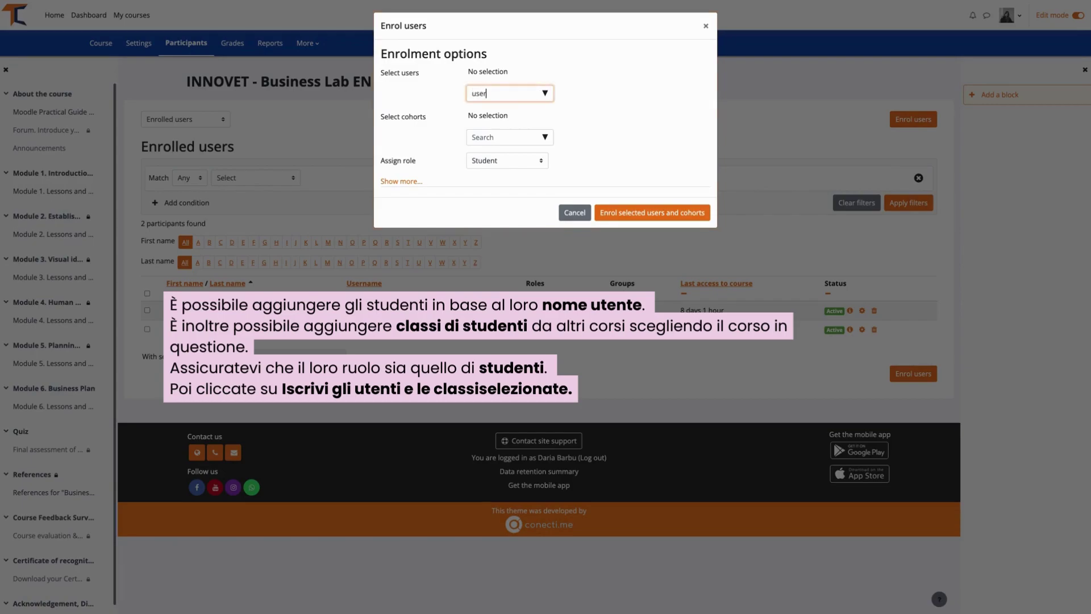
left_click(595, 84)
Browse the cohorts available for enrolment and keep Student as the assigned role.
left_click(544, 138)
scroll(529, 191, "down", 3)
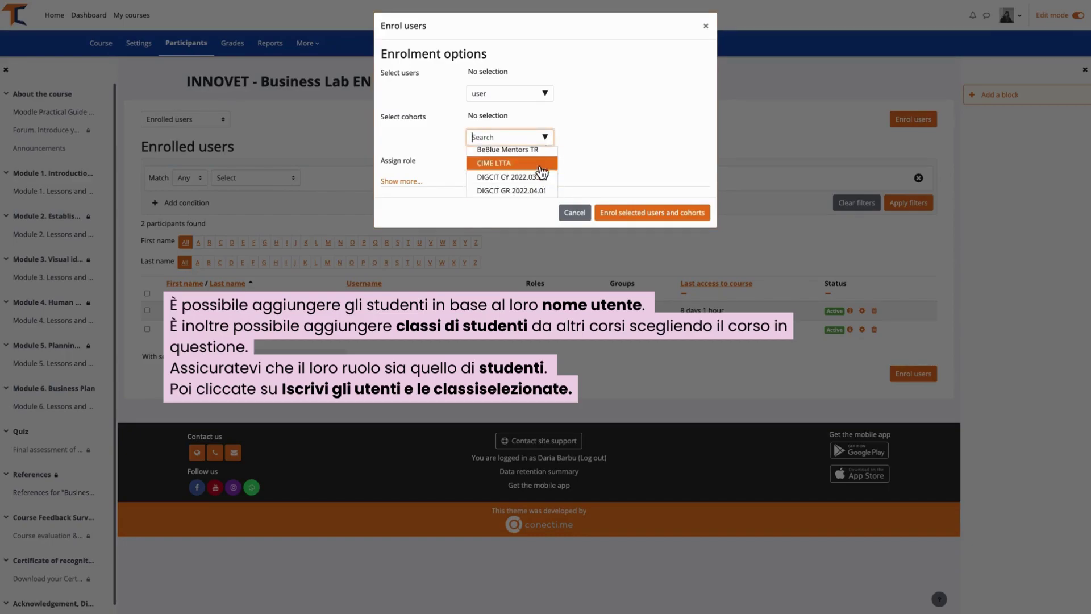
left_click(546, 138)
left_click(586, 118)
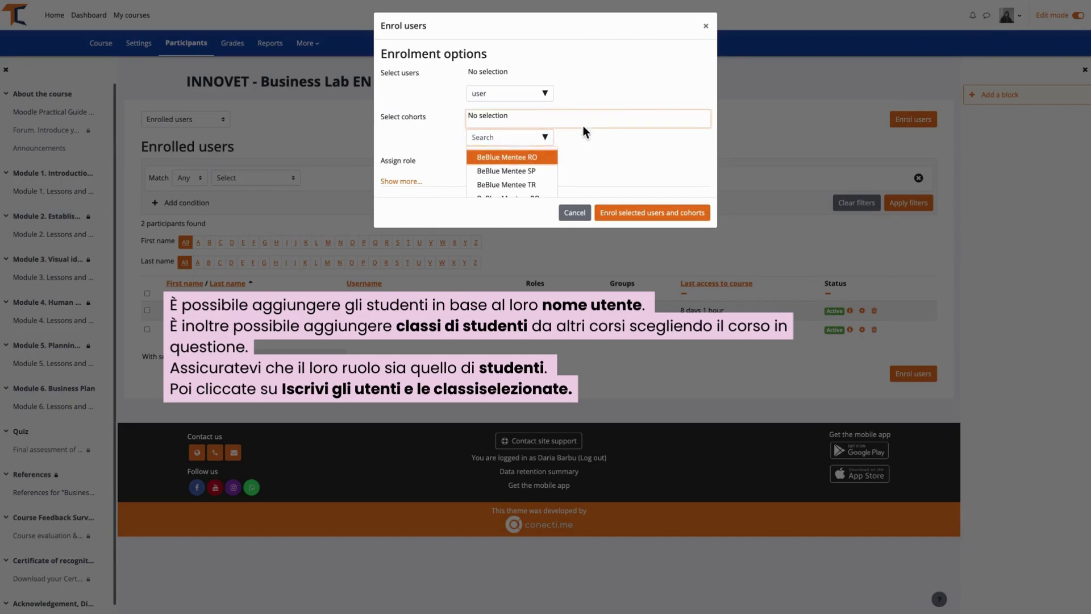
left_click(545, 161)
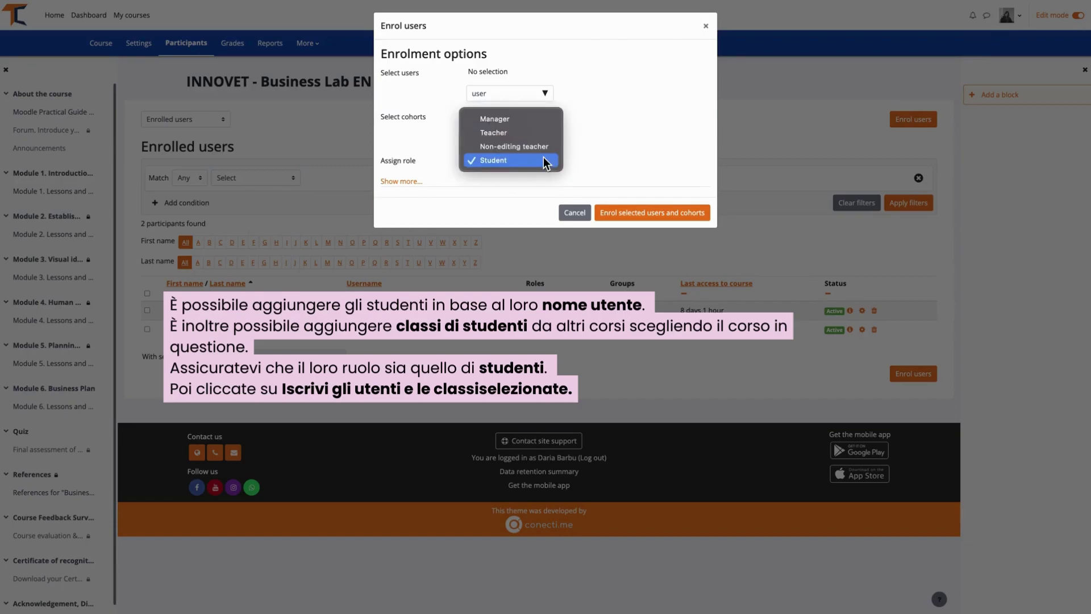
left_click(545, 161)
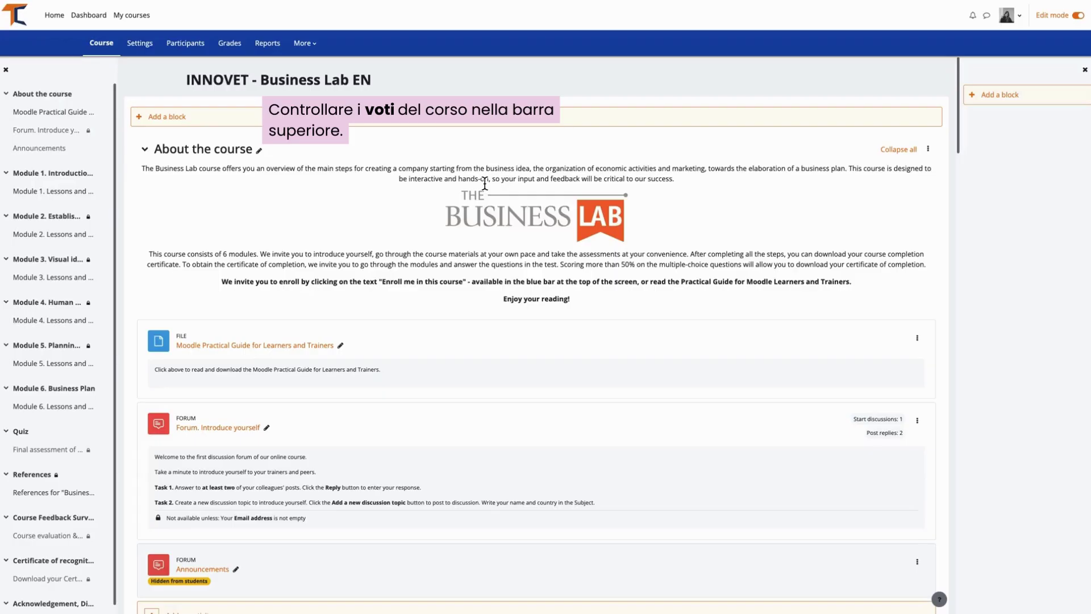
Open the course's grader report and examine the student's editable final assessment and course total grades.
left_click(237, 52)
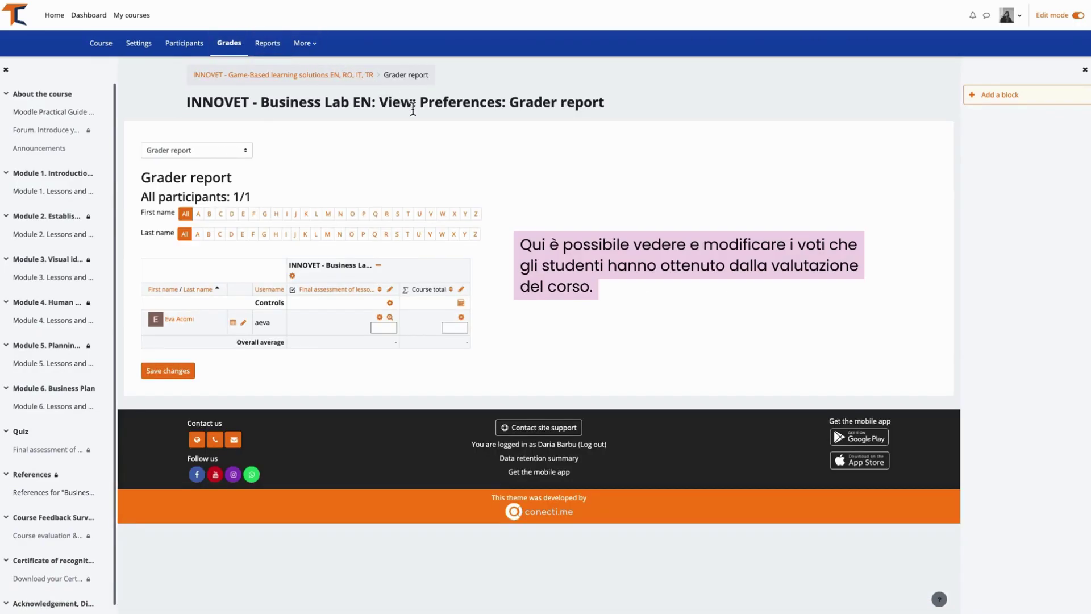
left_click(385, 329)
left_click(455, 327)
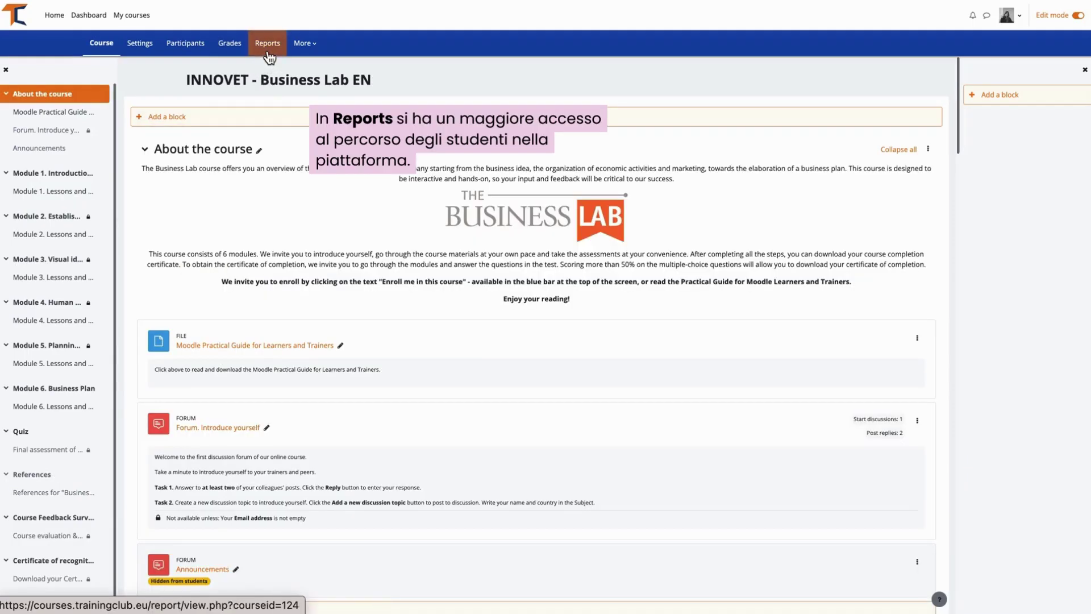
Open the course's reports and view the Live logs.
left_click(268, 55)
left_click(267, 56)
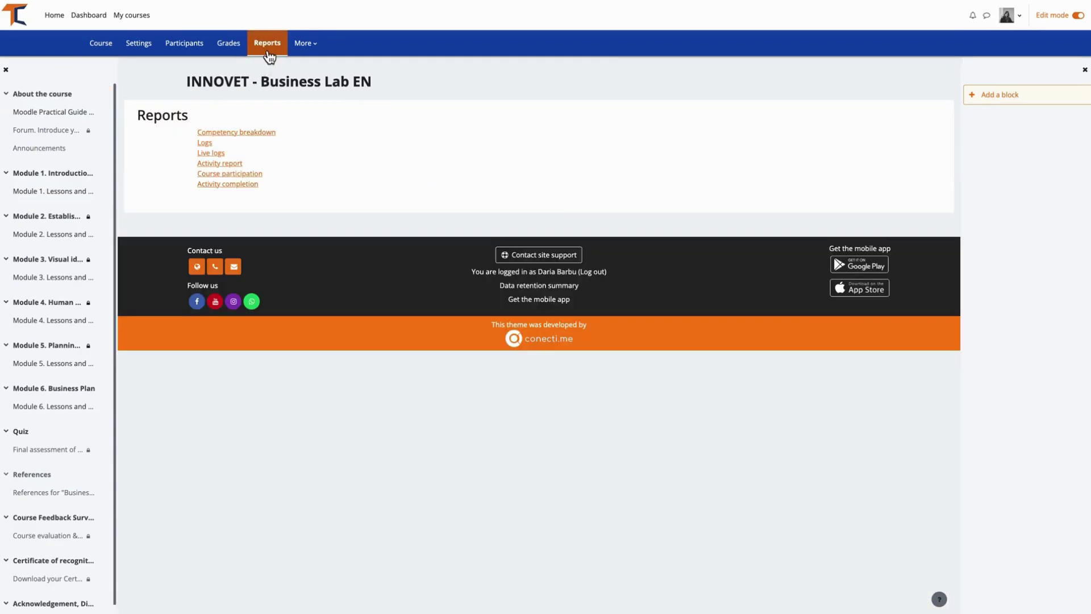
left_click(217, 154)
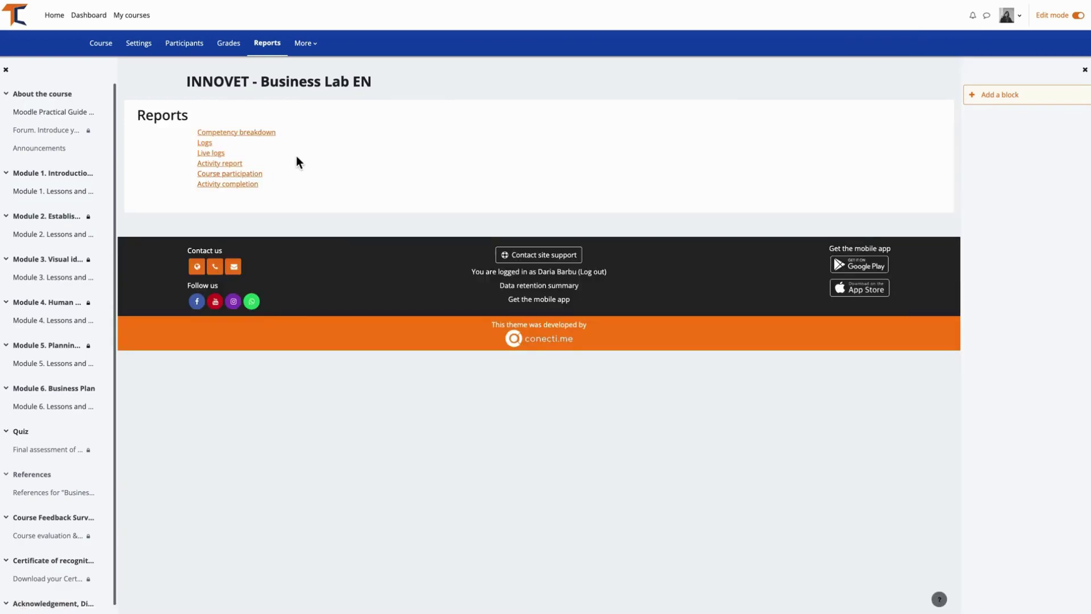
Open the Activity report and examine the views and last access of each course section.
left_click(229, 164)
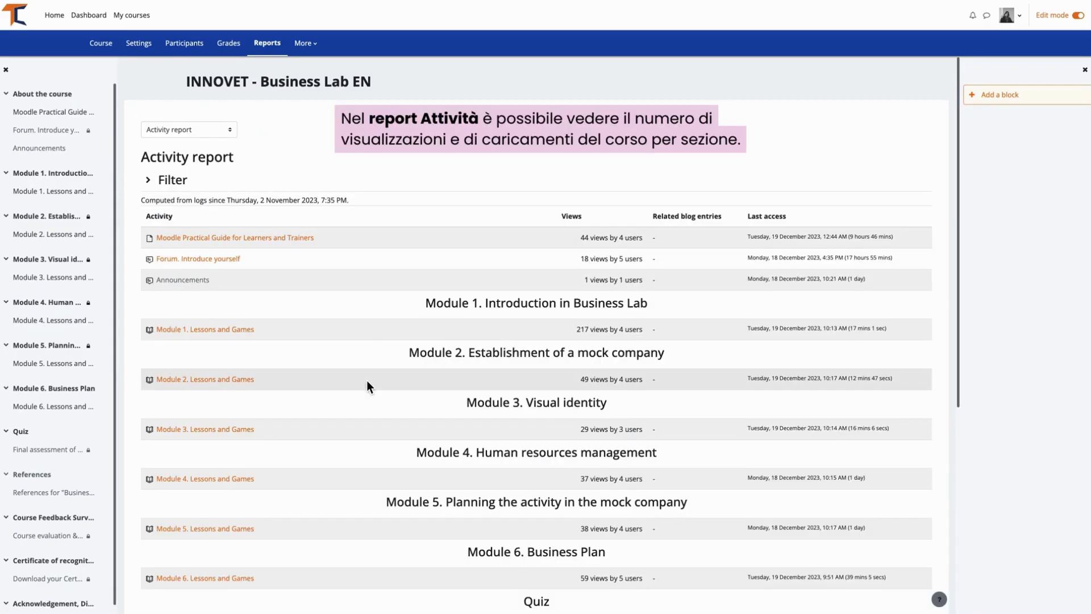
scroll(368, 376, "down", 3)
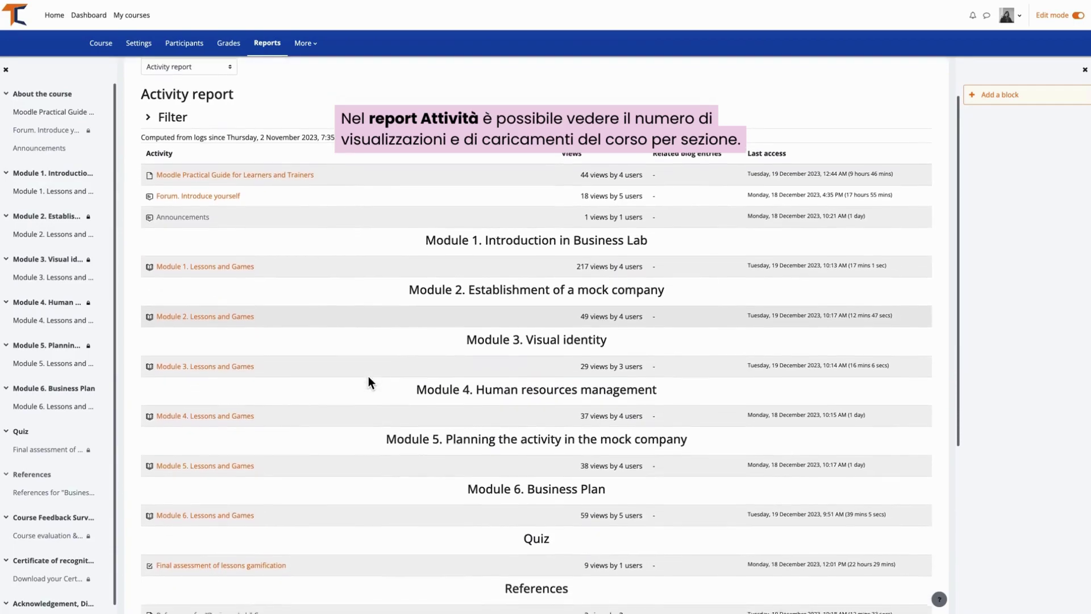
scroll(368, 378, "down", 1)
scroll(369, 377, "down", 3)
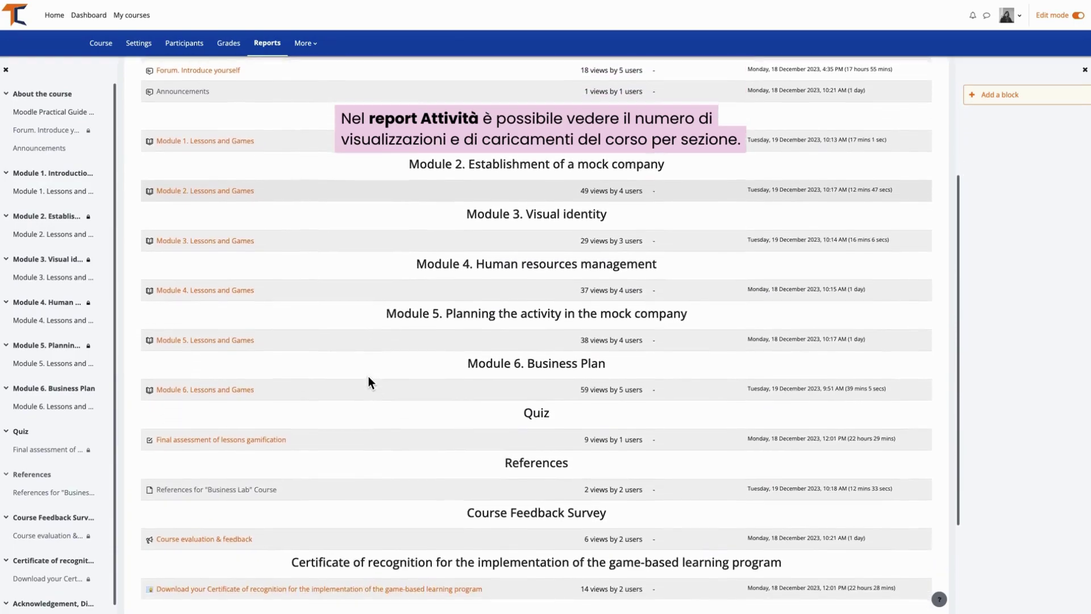
scroll(368, 377, "up", 3)
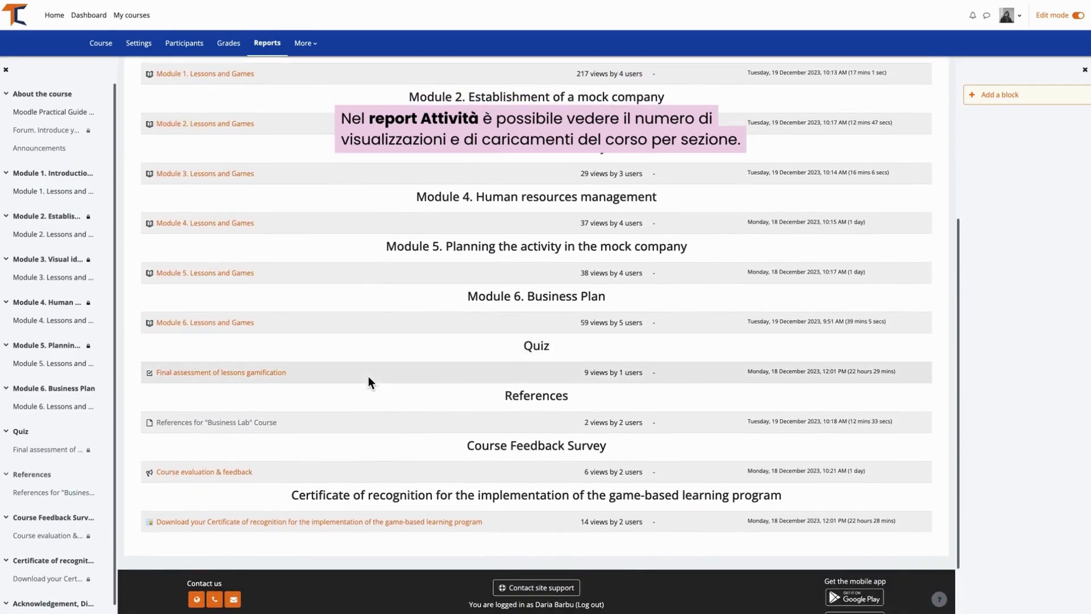
Open the course's Activity completion report and limit the included activities to Custom certificates.
scroll(368, 377, "up", 5)
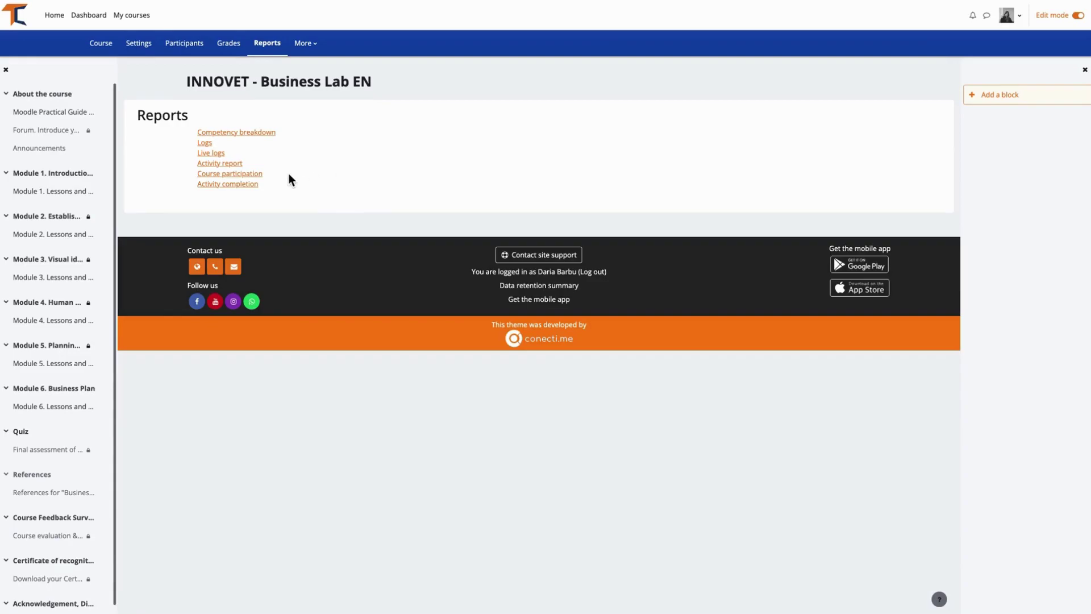
left_click(254, 185)
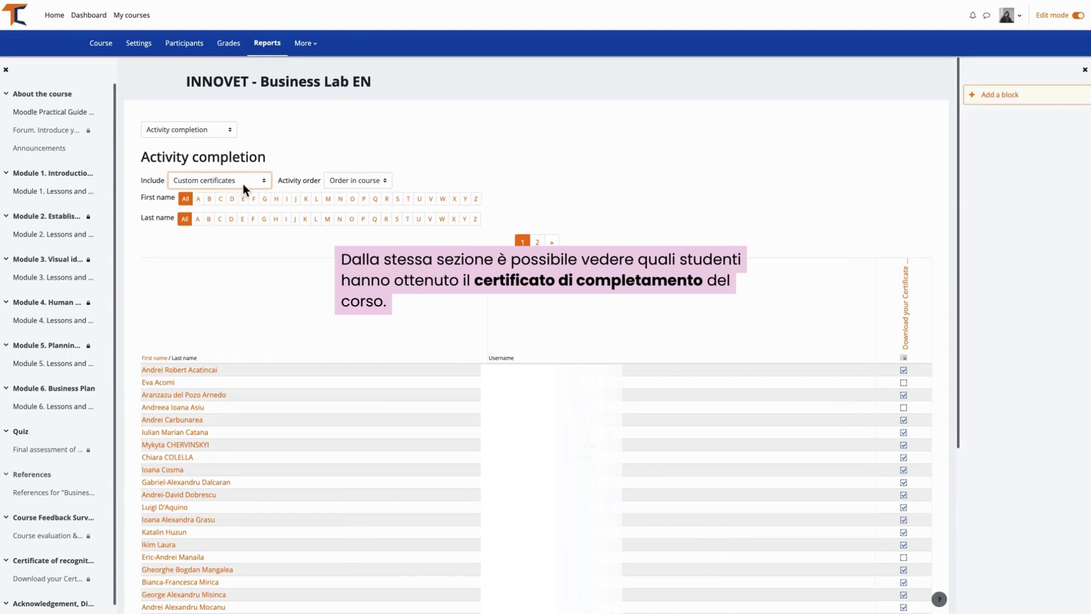
left_click(268, 180)
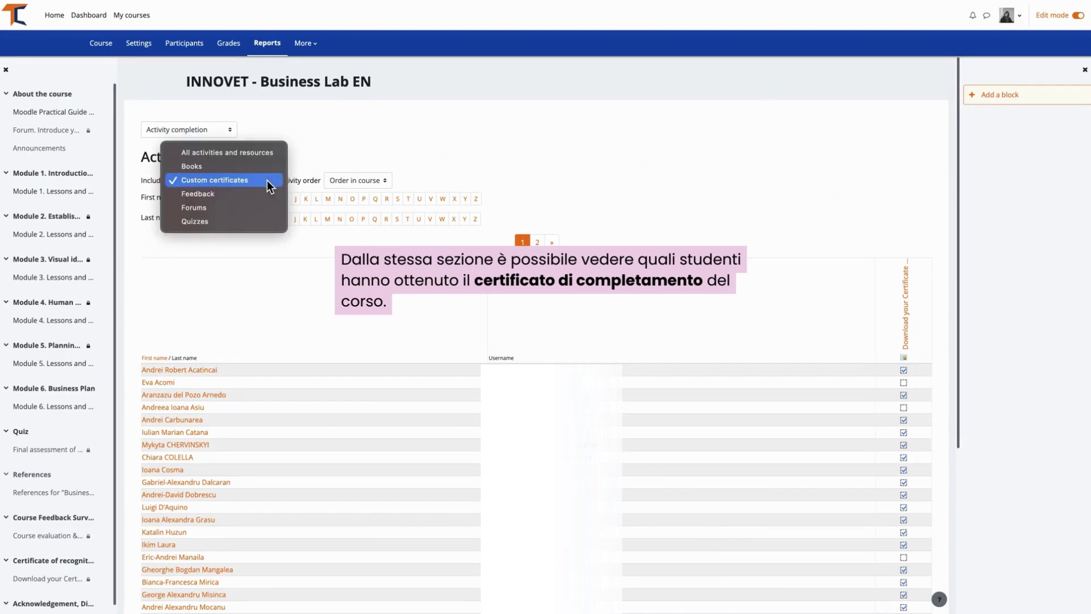
left_click(267, 180)
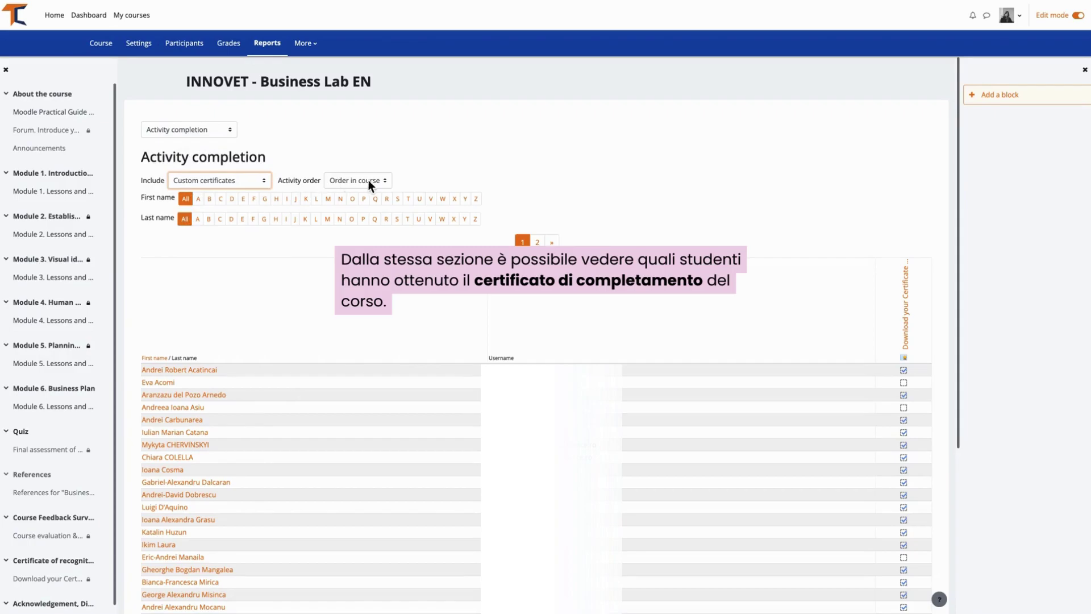
Set the activity order of the completion report to Alphabetical.
left_click(384, 181)
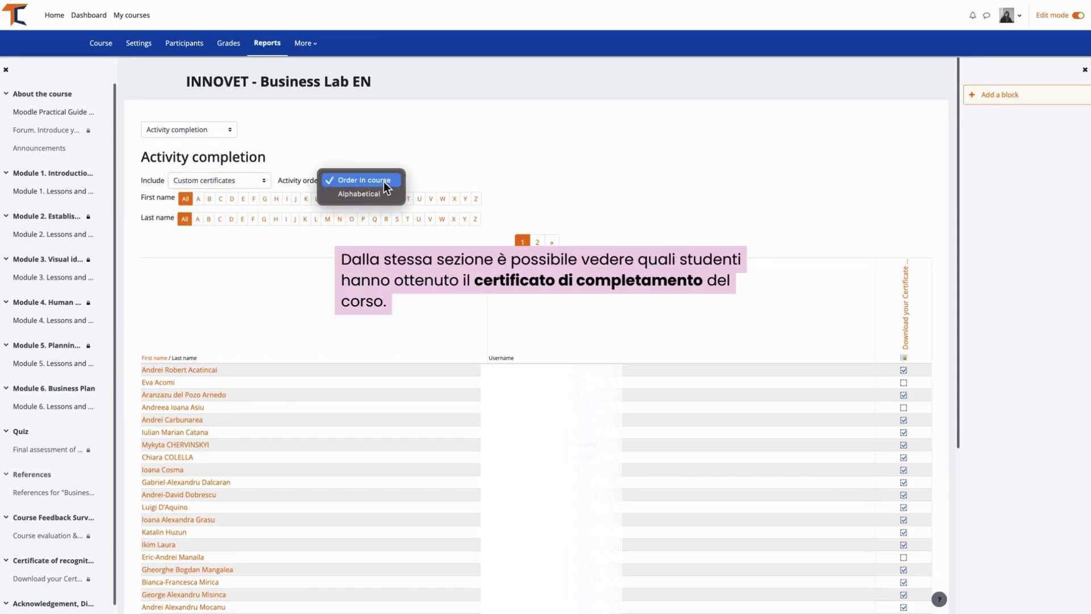
left_click(384, 182)
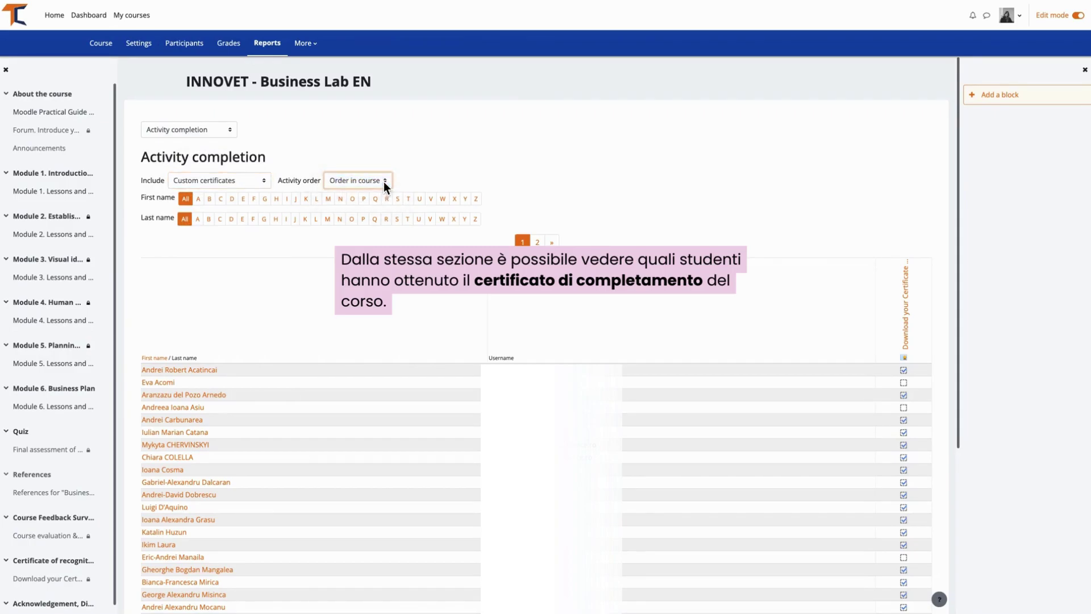
left_click(384, 182)
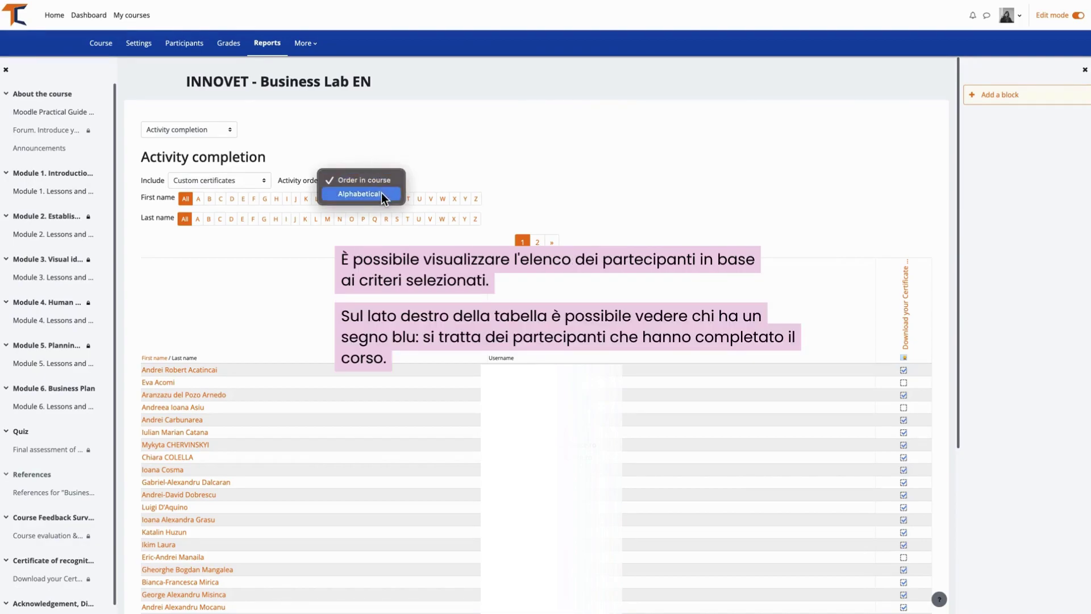
left_click(381, 193)
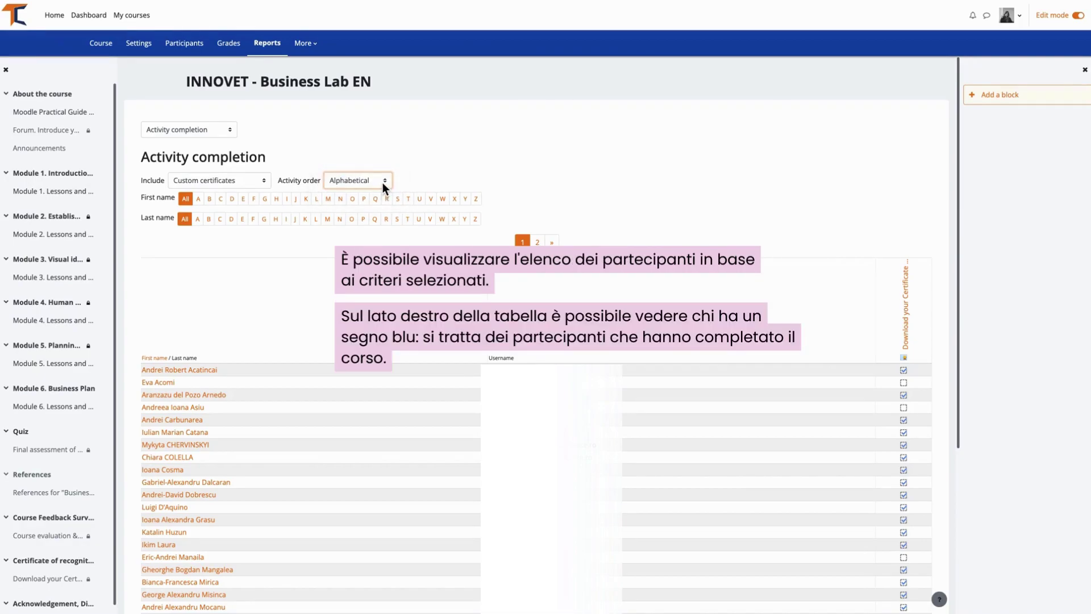